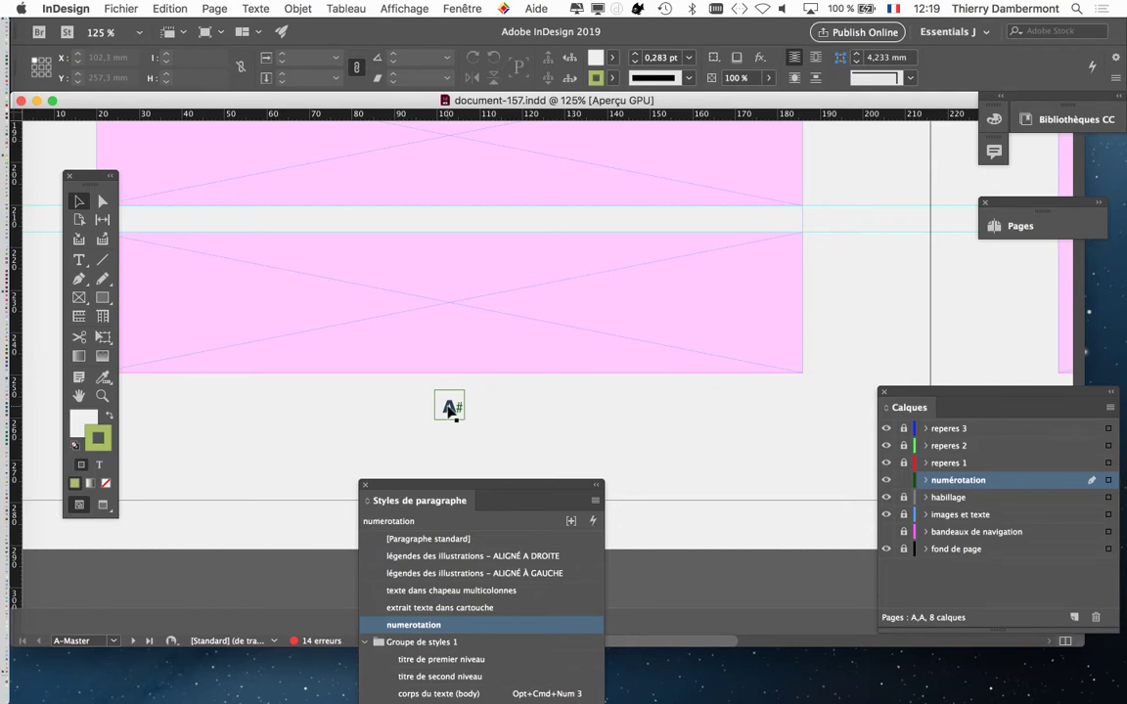
Step: Close the paragraph styles and bring up the object styles beside the page-number frame on the left page of A-Master
key("super+equal")
key("super+equal")
key("super+equal")
key("super+equal")
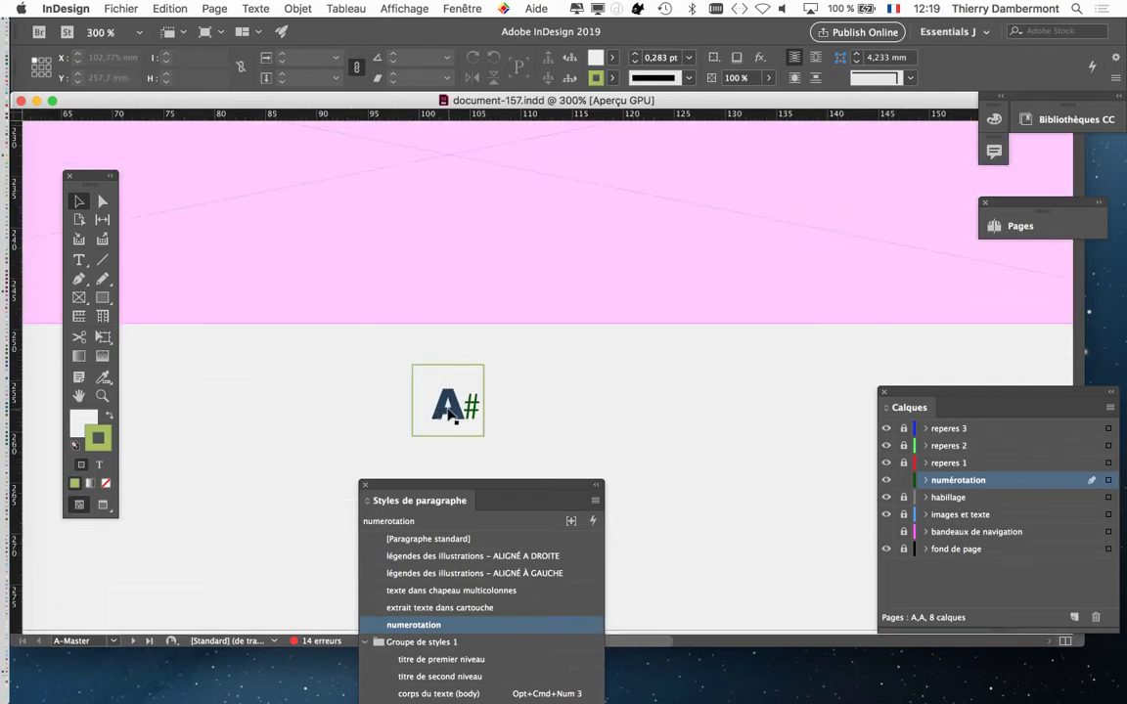
left_click_drag(370, 371, 229, 240)
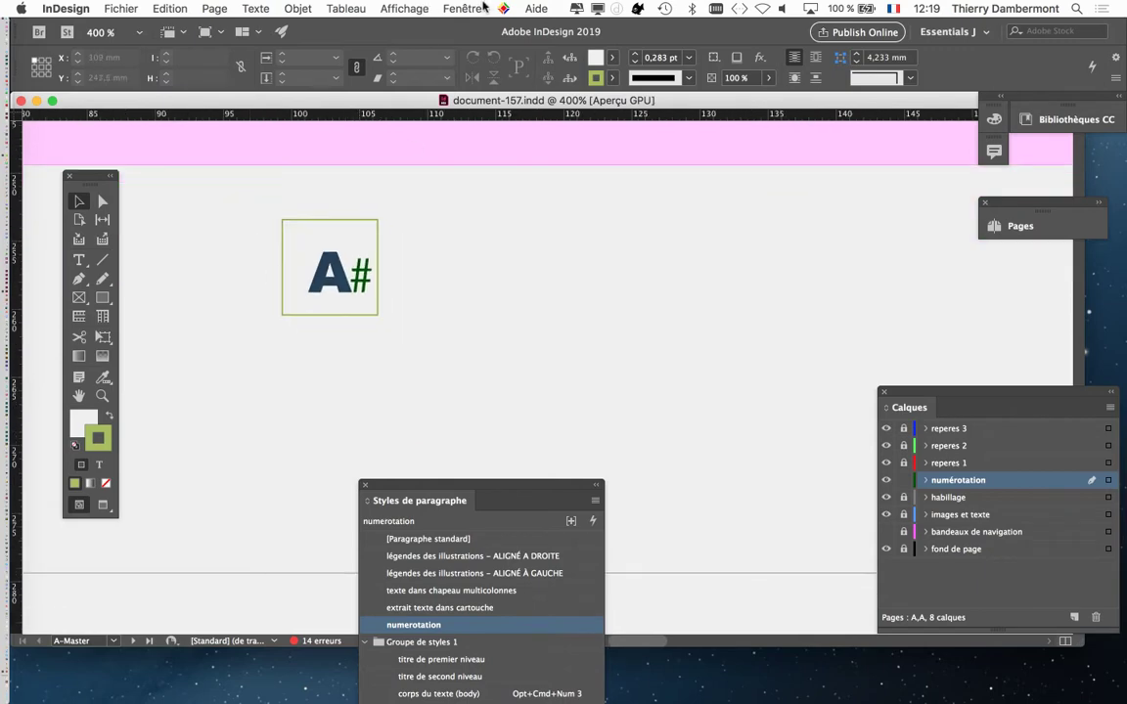
left_click(364, 485)
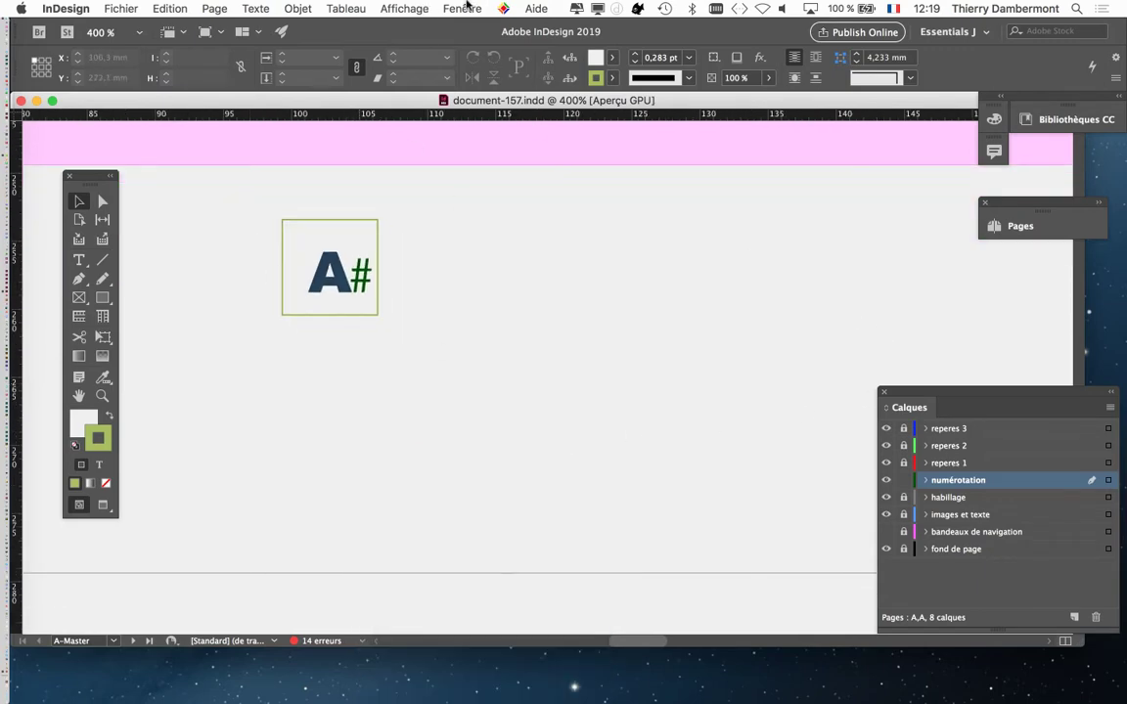
left_click(461, 9)
mouse_move(507, 364)
left_click(753, 365)
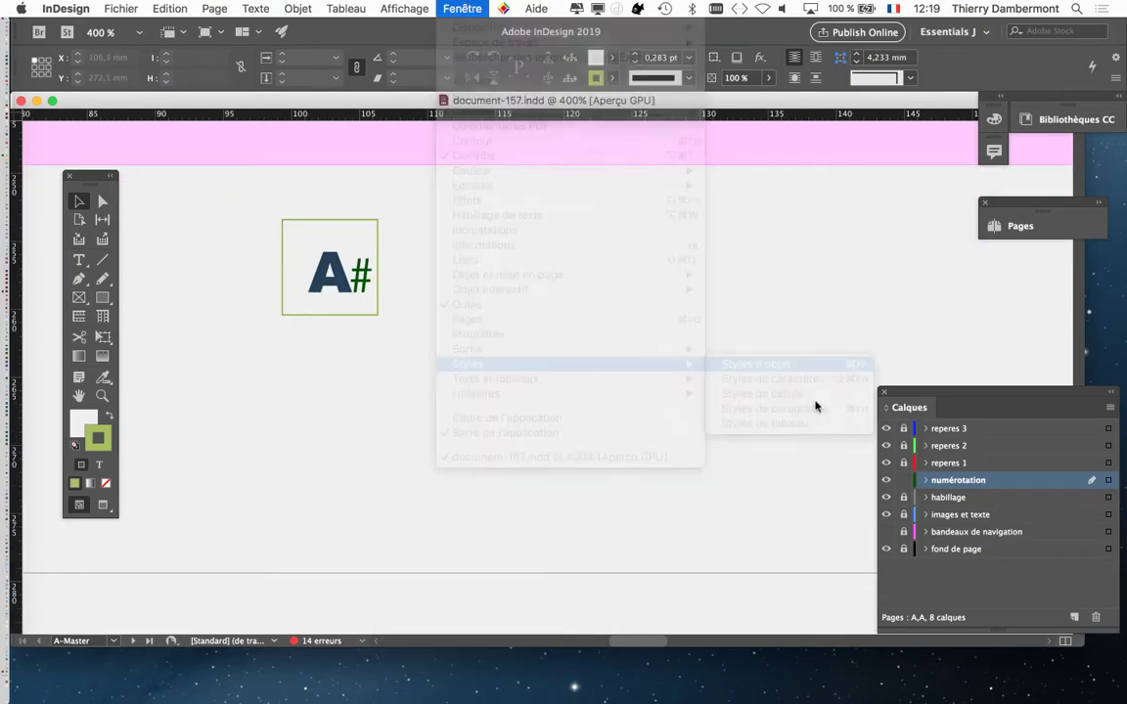
left_click_drag(664, 136, 584, 189)
left_click_drag(458, 242, 473, 271)
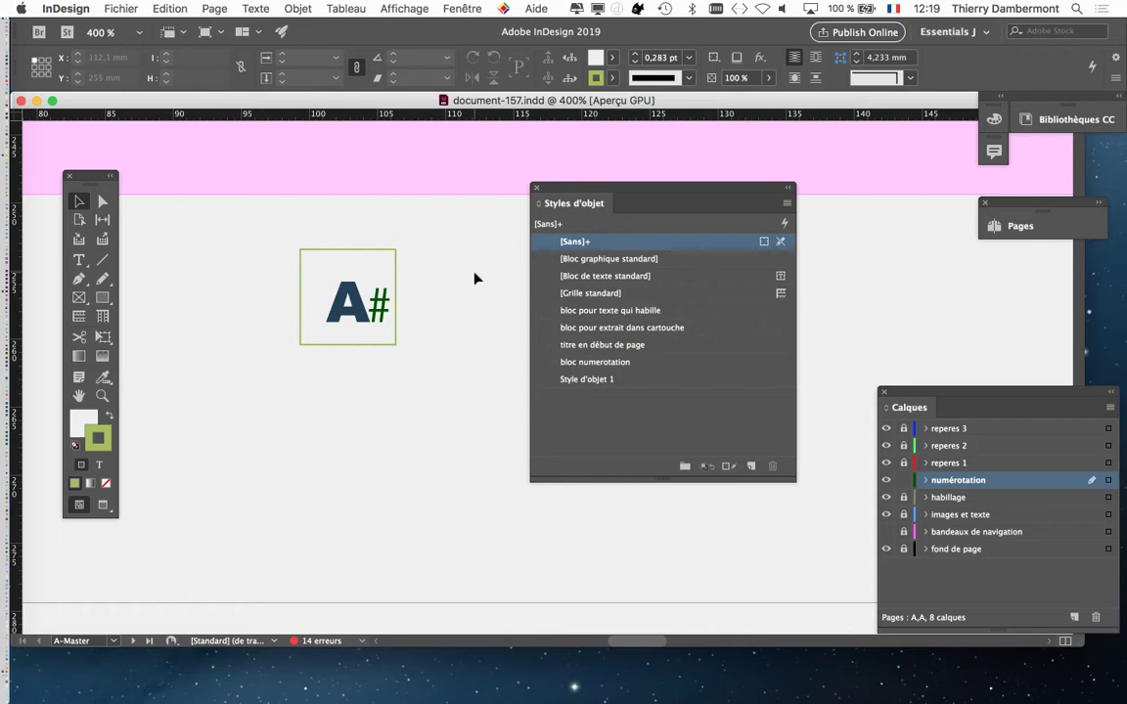
left_click_drag(573, 193, 538, 223)
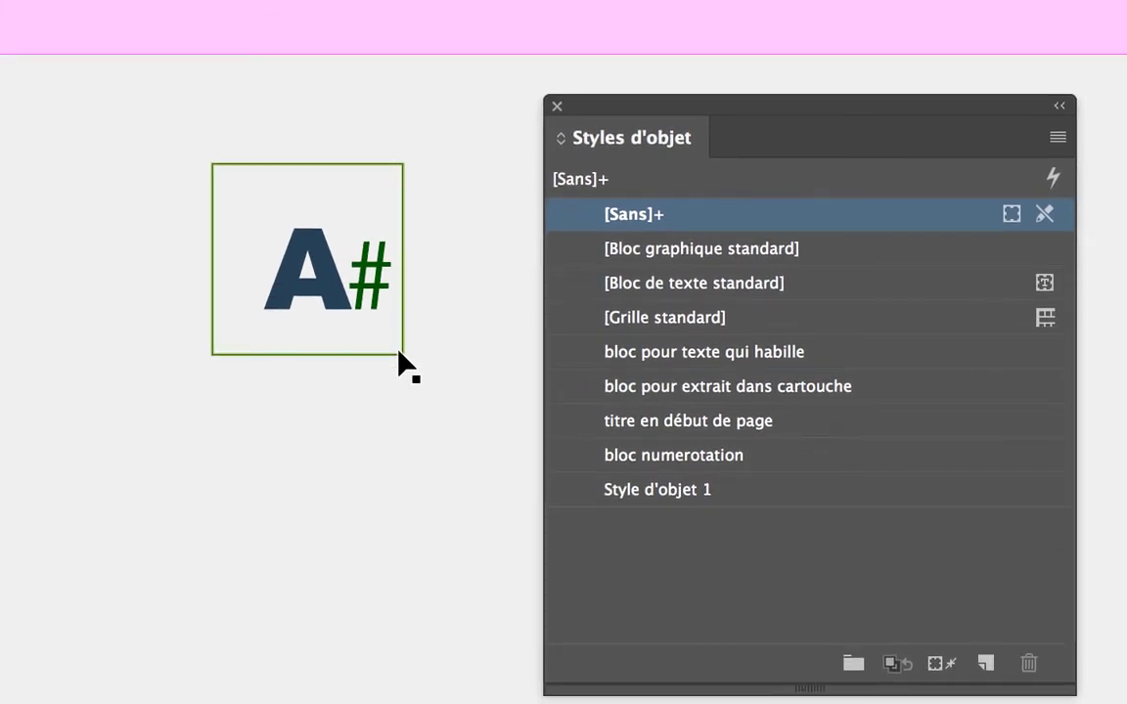
Step: Redefine the object style bloc numerotation from the page-number frame on the left master page
left_click(399, 354)
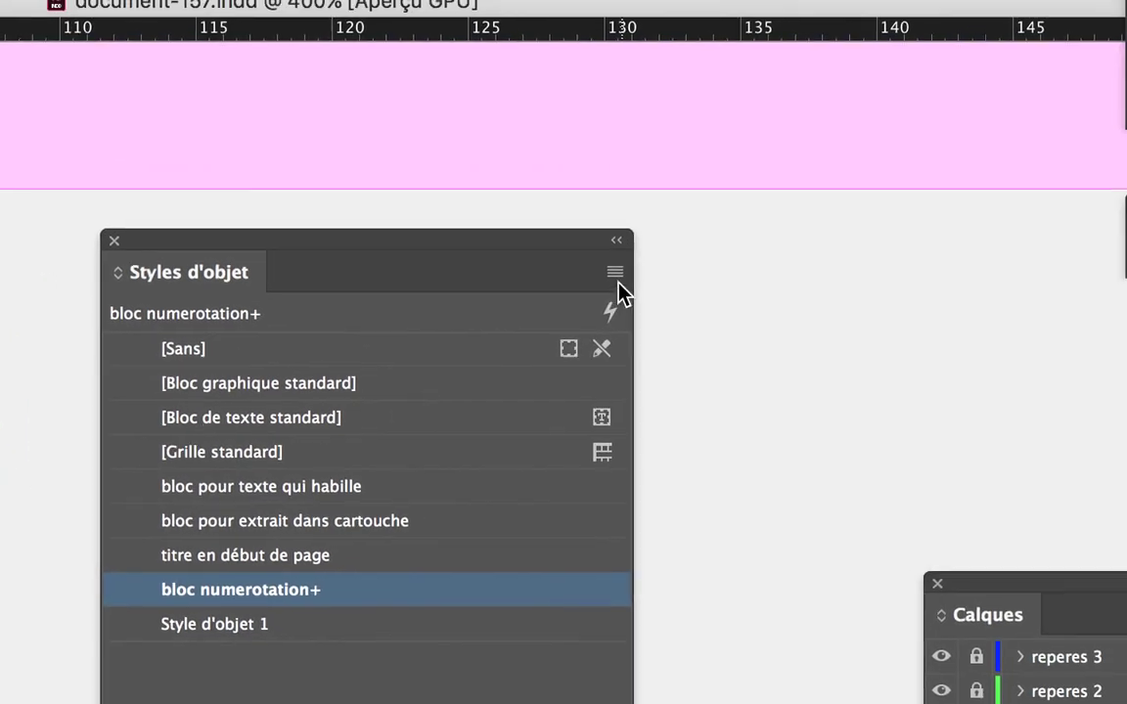
left_click(616, 278)
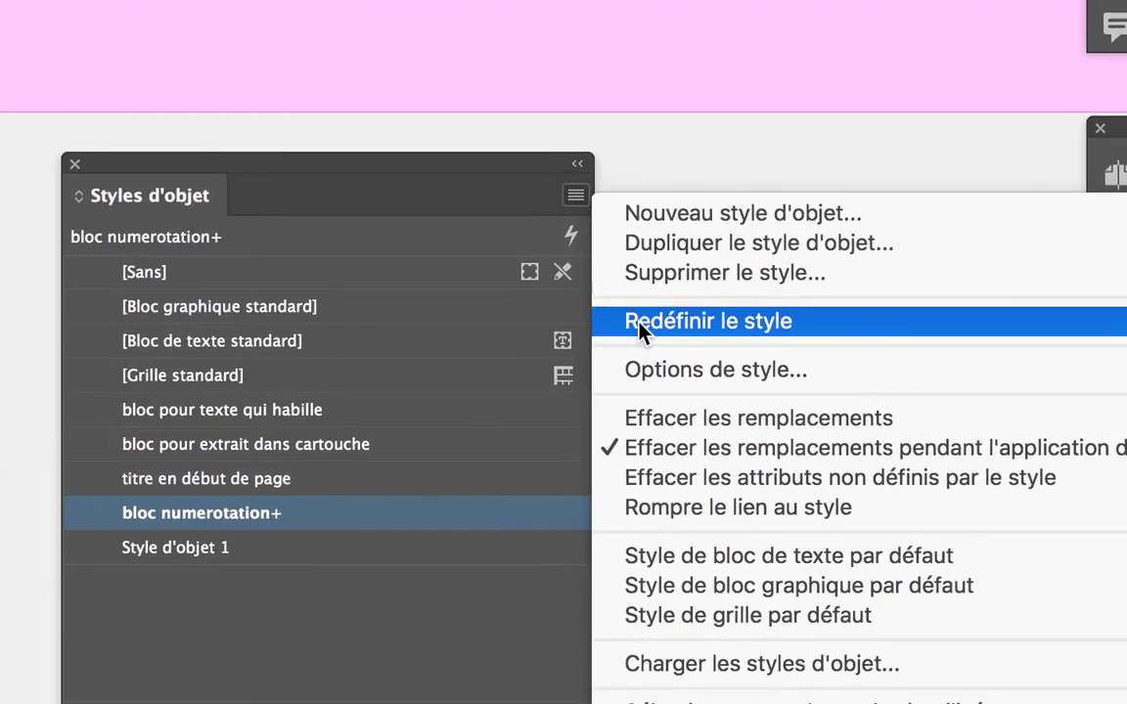
left_click(640, 323)
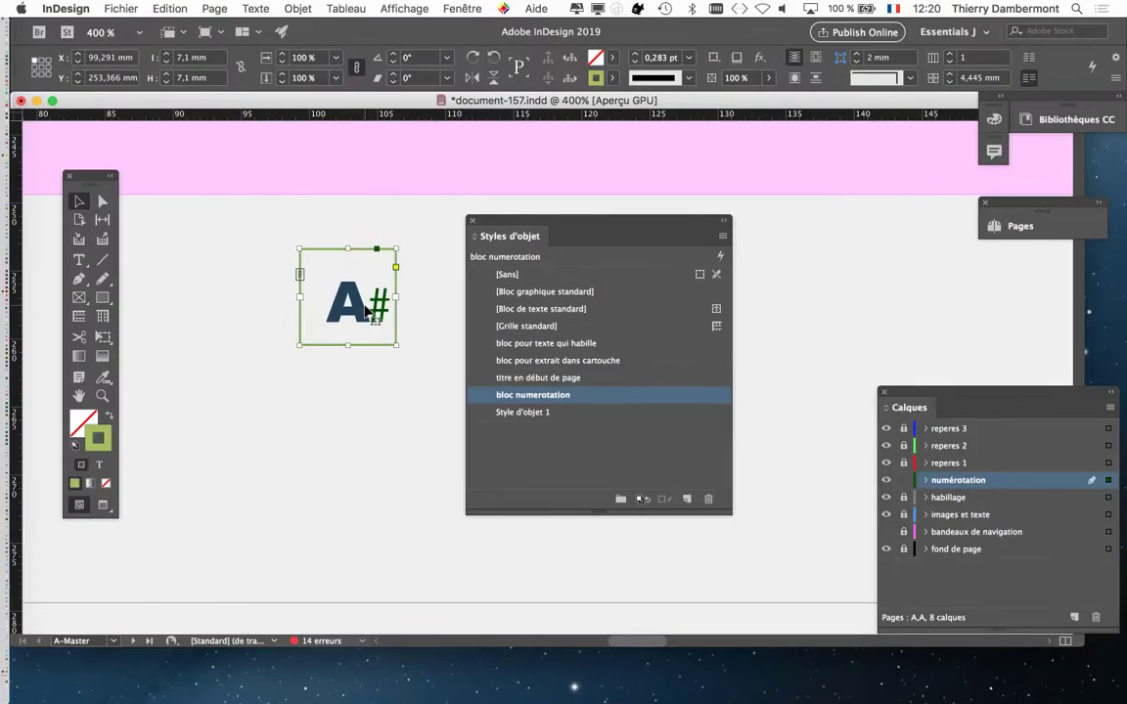
Step: Check which object style is applied to the tall page-number frame on the right master page
left_click_drag(1048, 47, 500, 602)
key("super+minus")
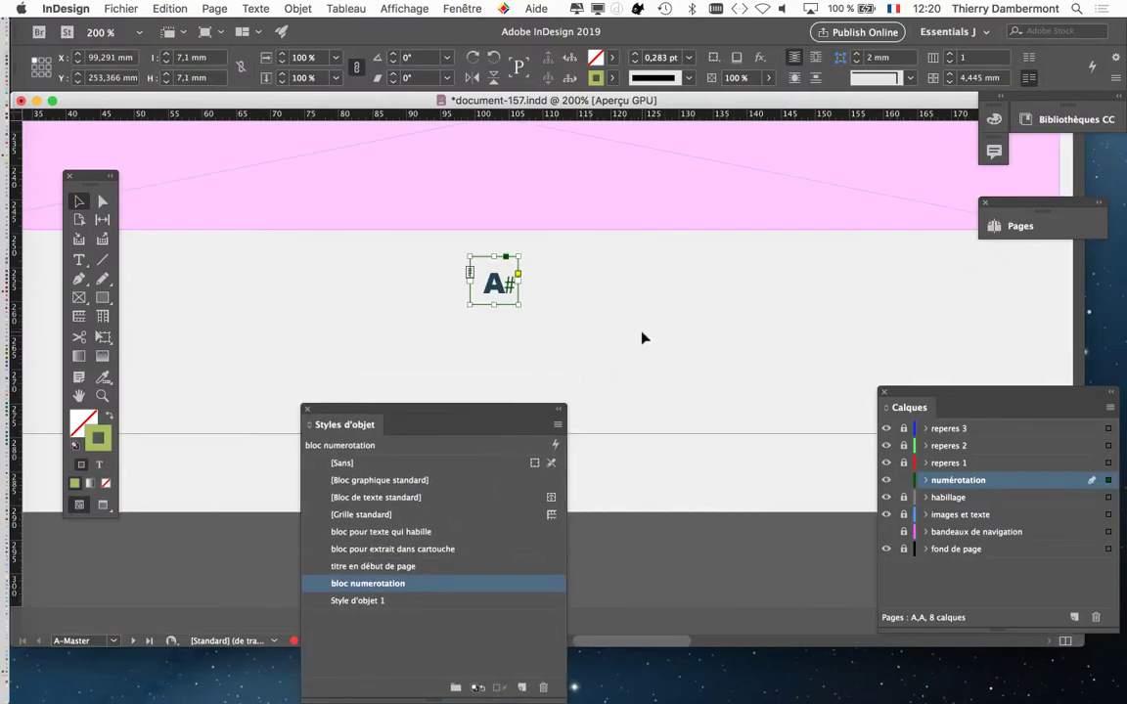
left_click_drag(878, 309, 402, 293)
scroll(402, 293, "right", 5)
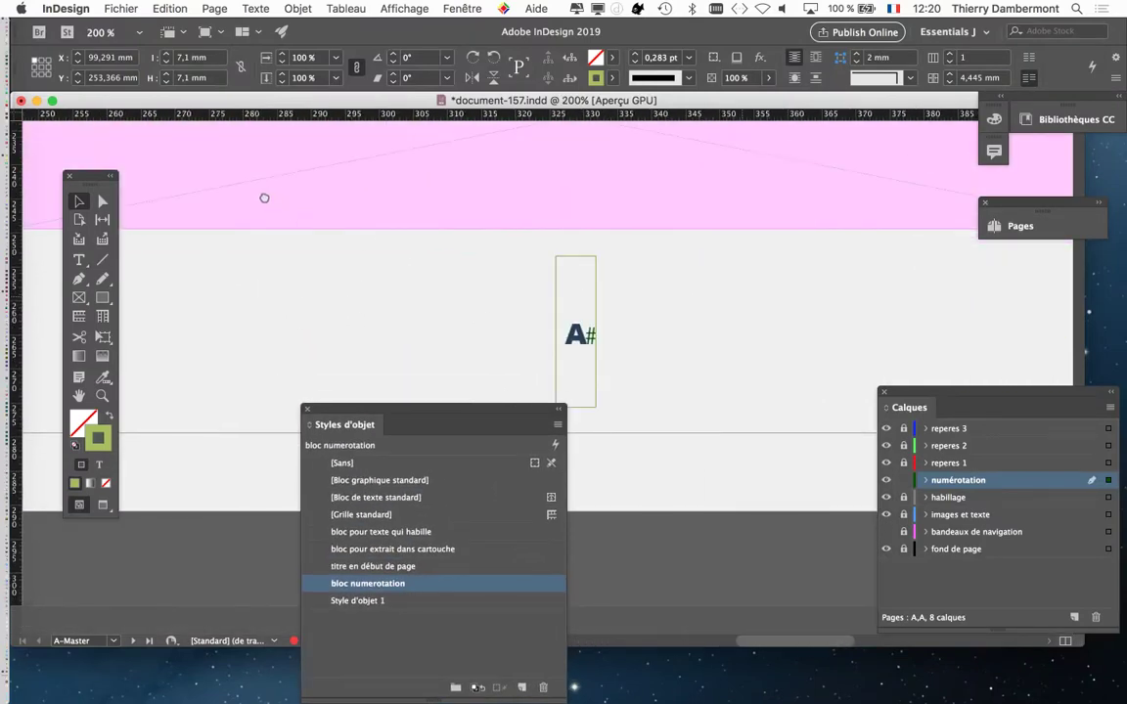
left_click_drag(455, 410, 369, 180)
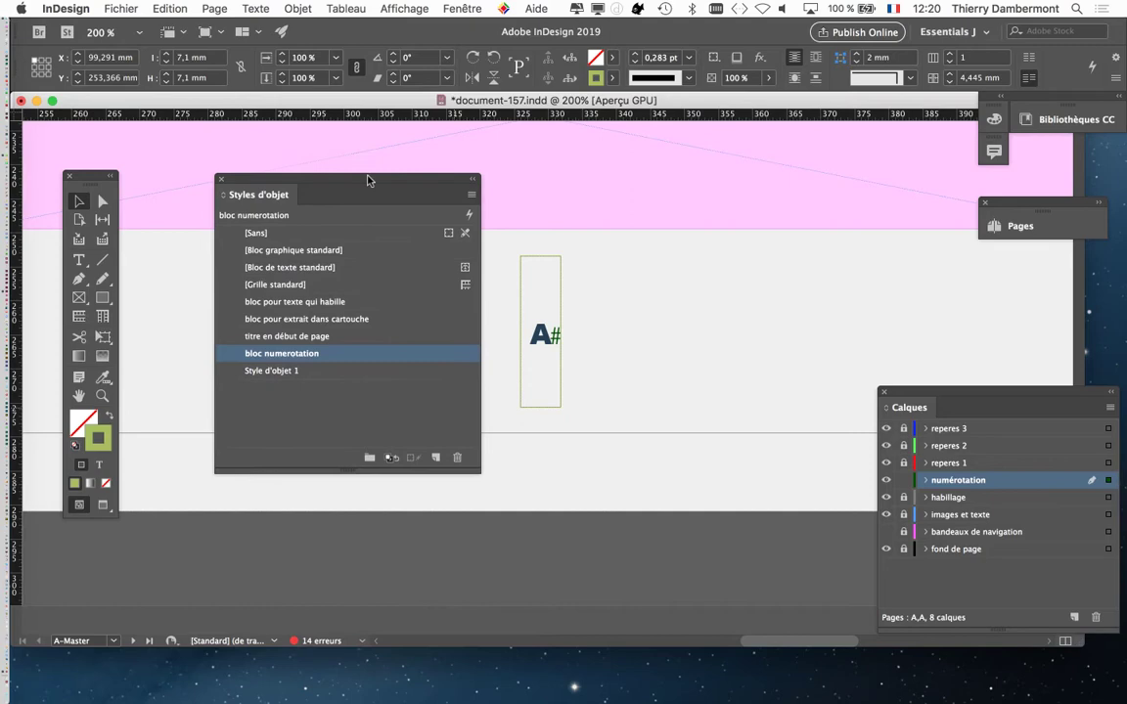
left_click(542, 259)
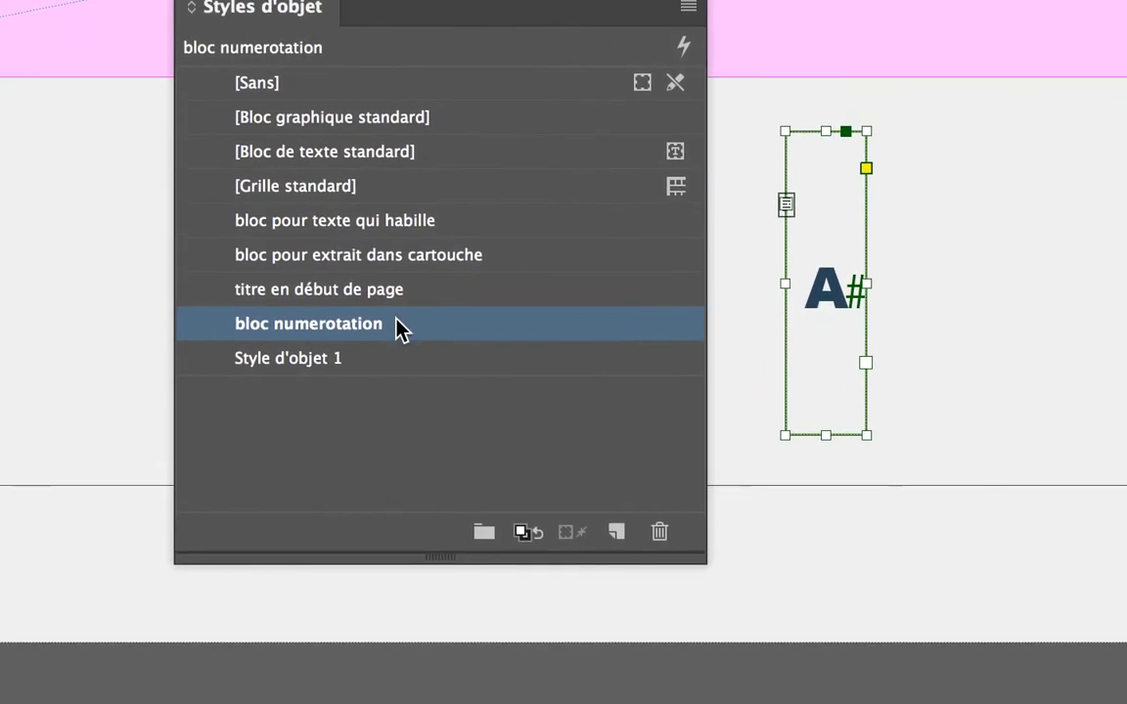
left_click_drag(277, 375, 556, 317)
left_click(591, 329)
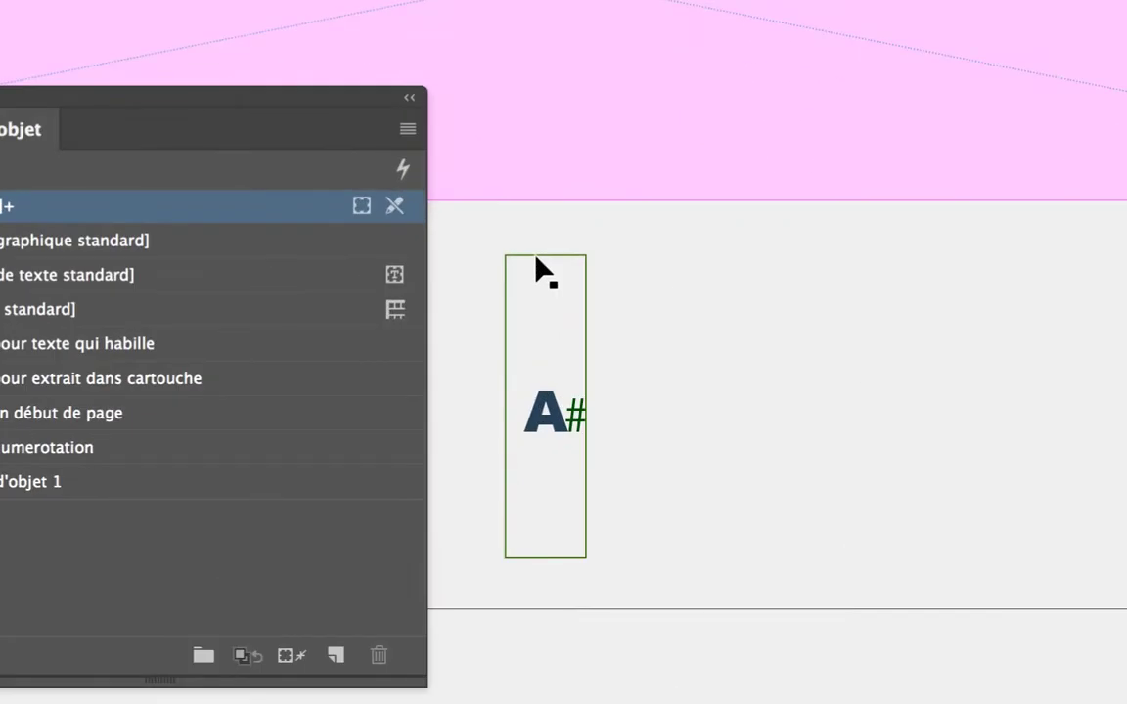
Step: Set the right master page's page-number frame to 7 mm wide and 7 mm high
left_click(537, 260)
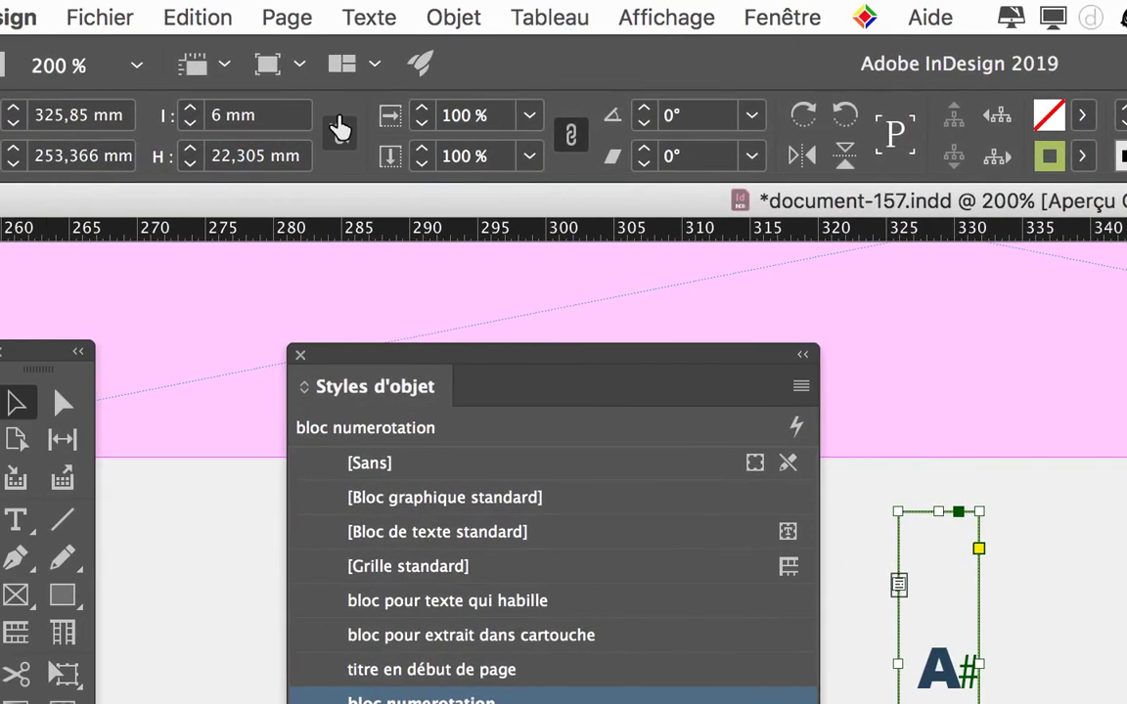
double_click(268, 117)
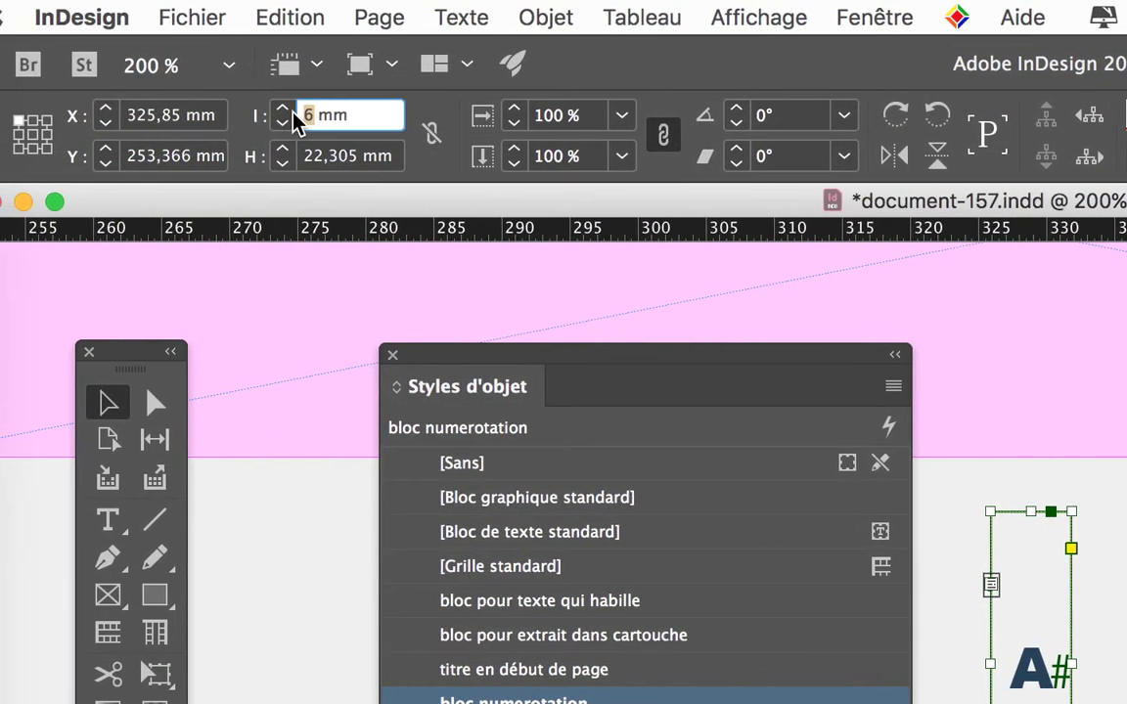
type("7")
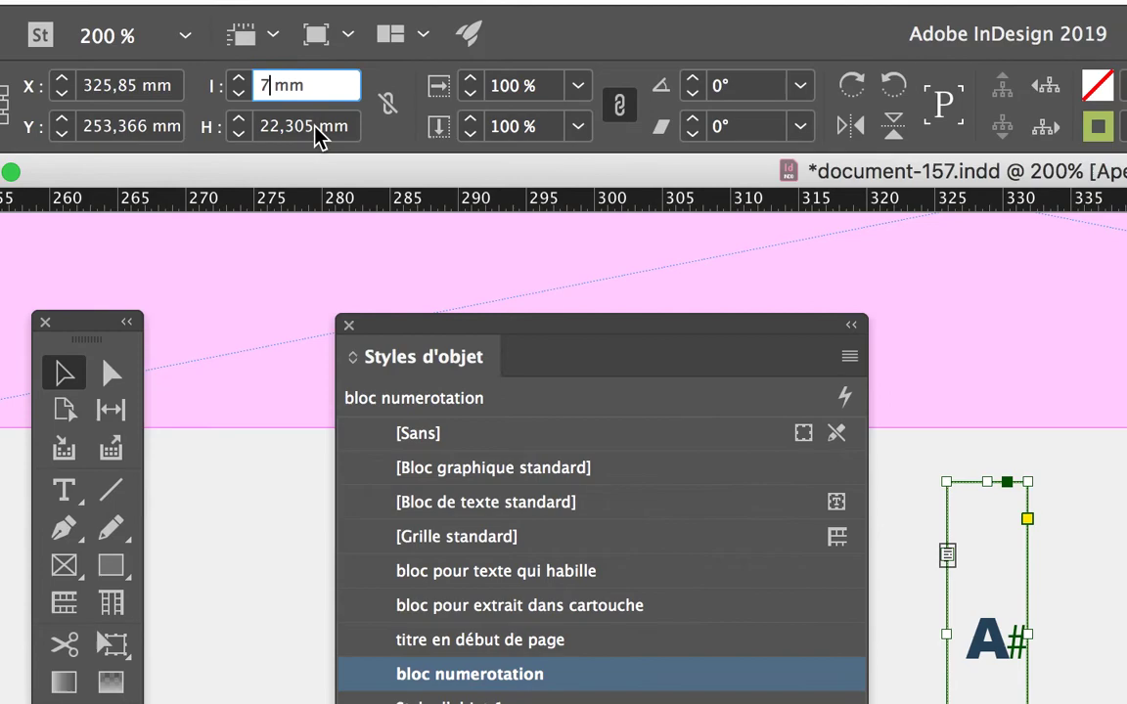
double_click(313, 157)
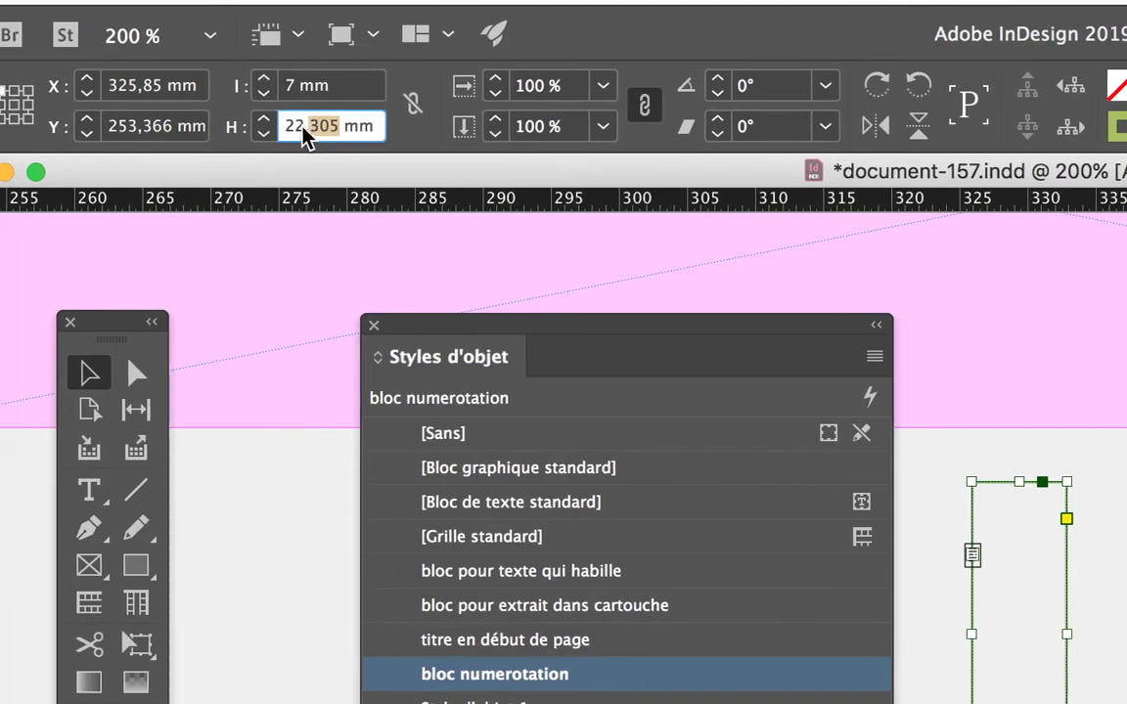
type("7")
key("Return")
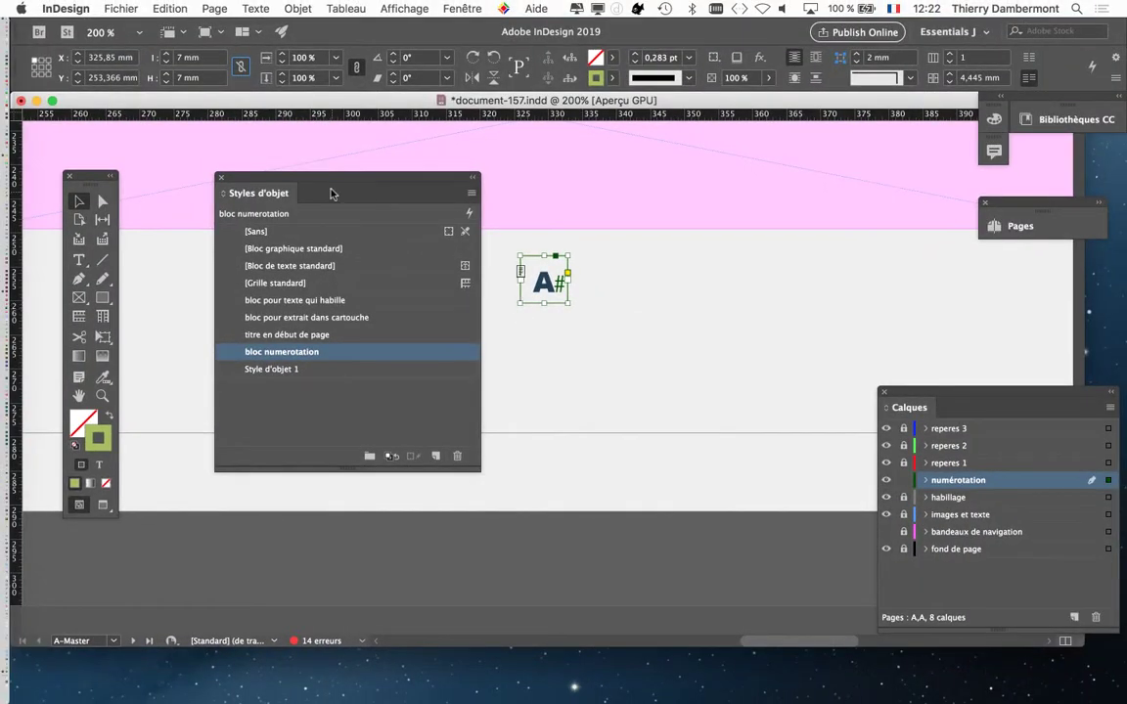
Step: Compare the position, dimensions and object style of the left and right page-number frames on A-Master
left_click_drag(330, 189, 484, 461)
key("super+minus")
key("super+minus")
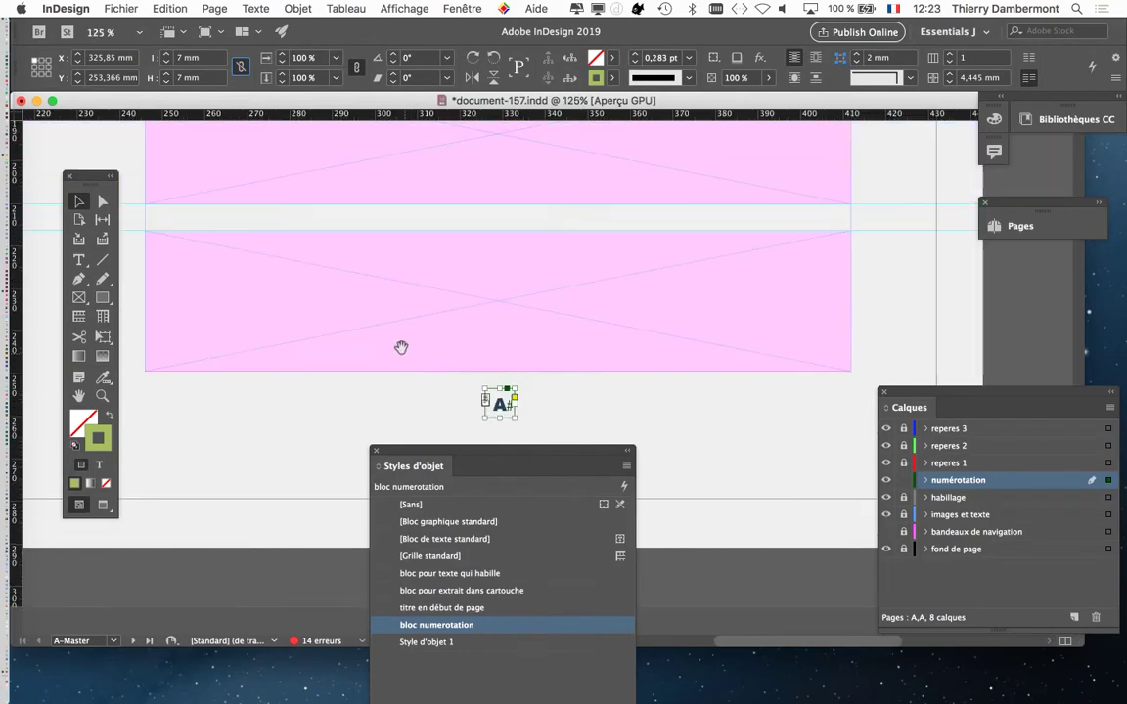
key("super+minus")
key("super+minus")
scroll(403, 335, "left", 5)
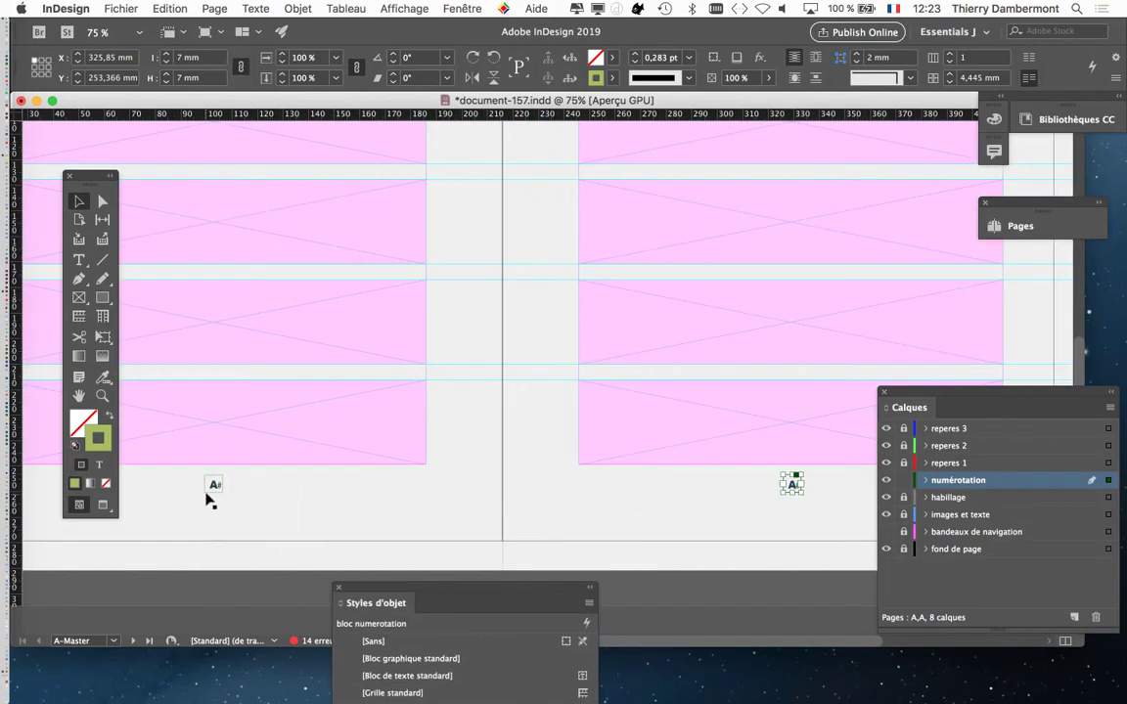
scroll(209, 491, "up", 3)
key("super+shift+a")
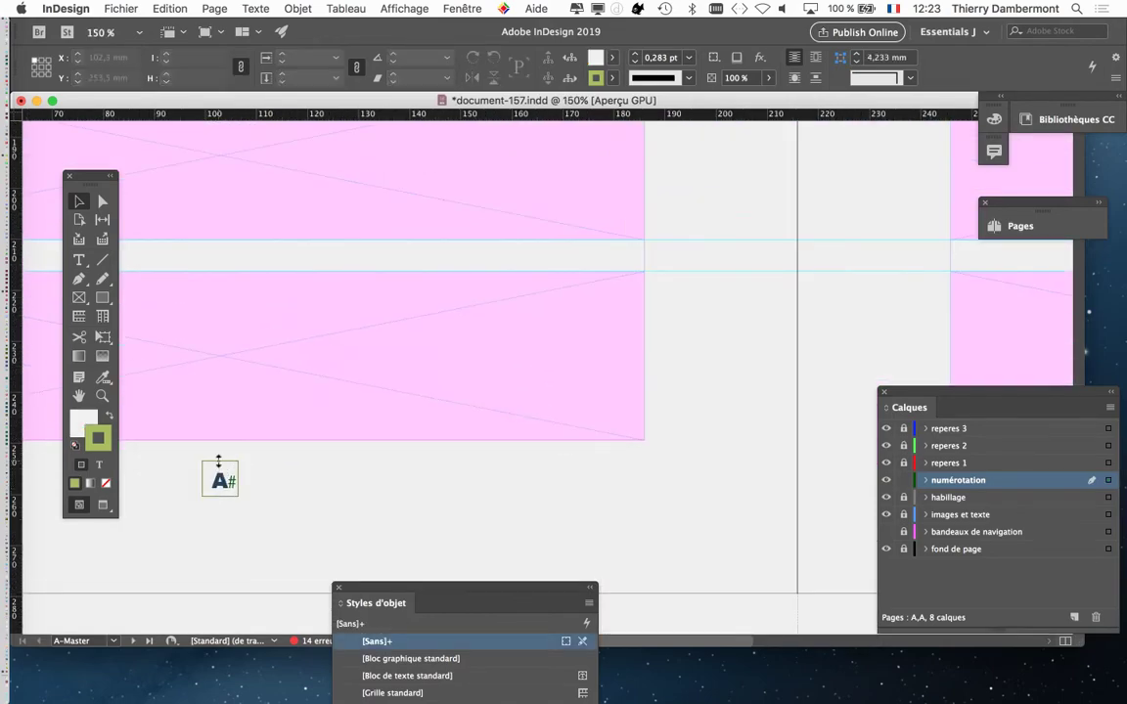
left_click(220, 467)
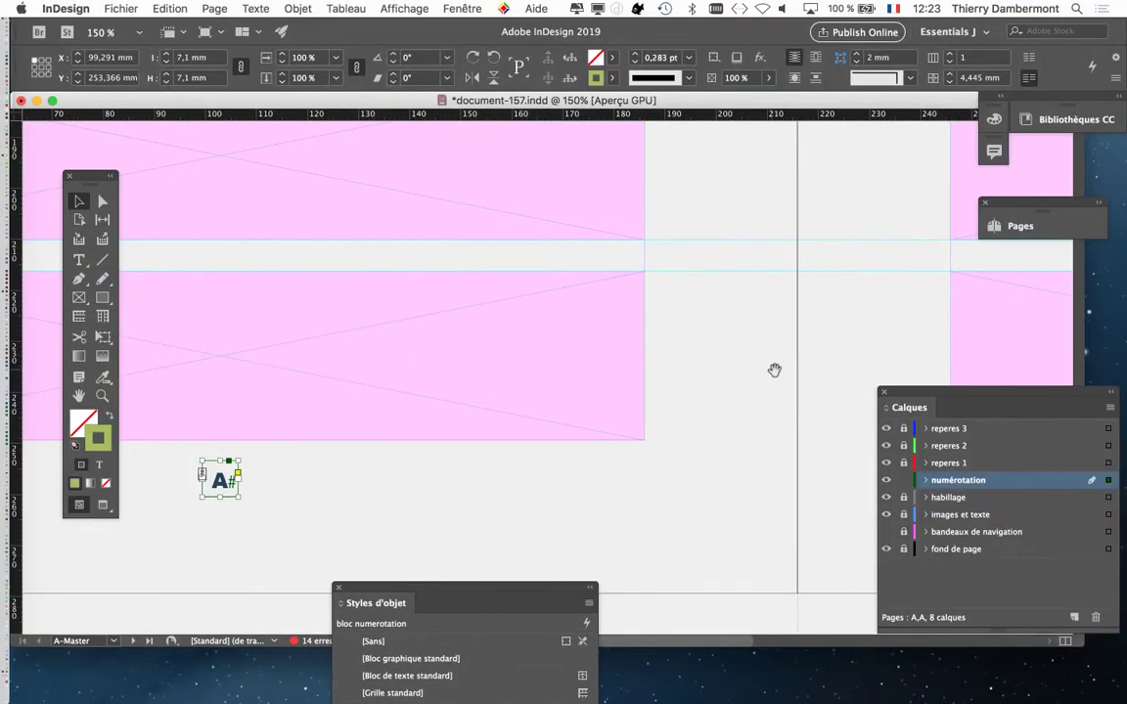
left_click_drag(696, 334, 166, 362)
left_click(756, 466)
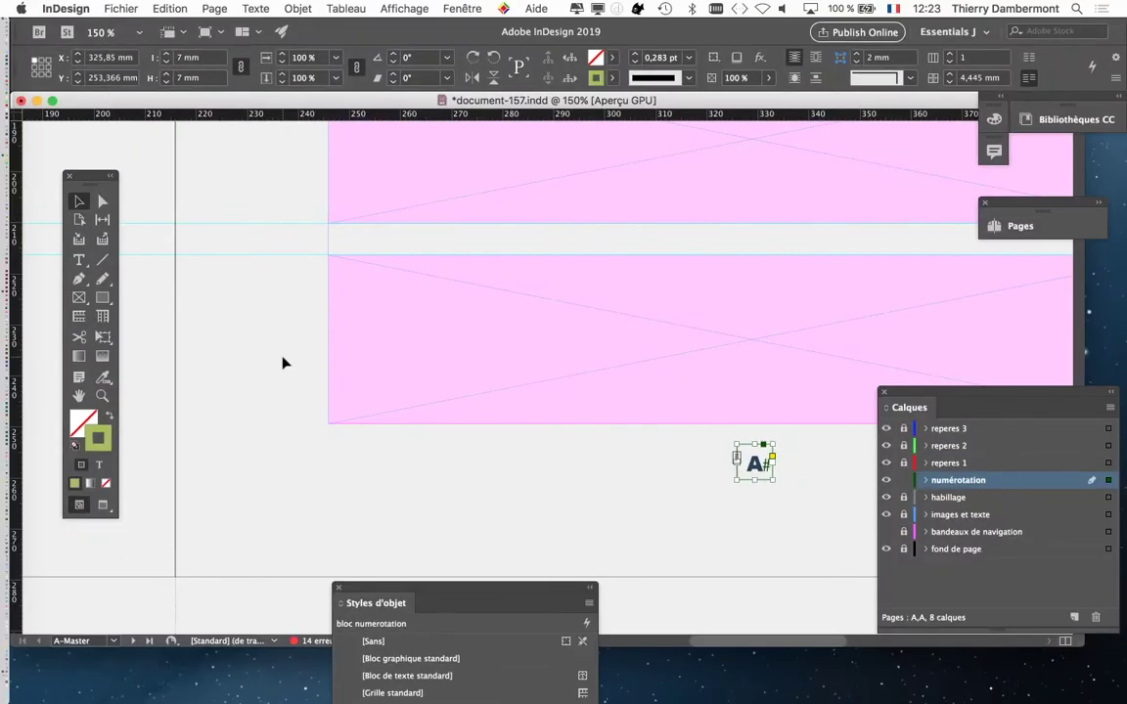
key("super+minus")
key("super+minus")
left_click(422, 495)
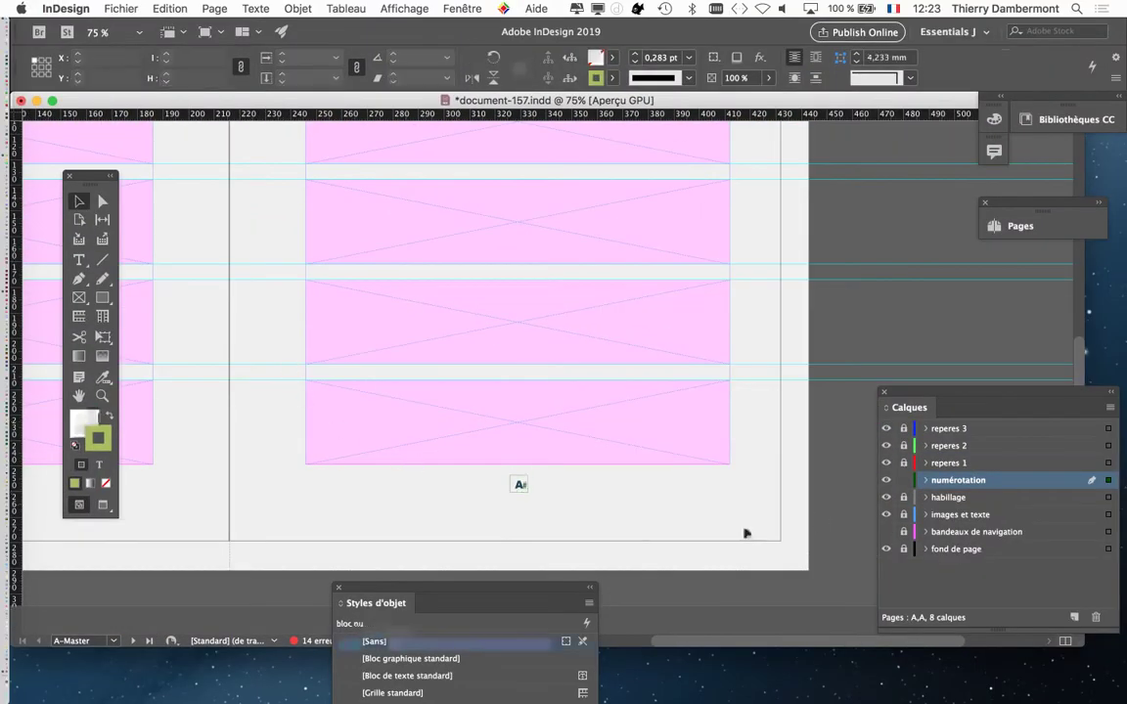
Step: Go to page 18 of the document and examine the page numbers of spread 18-19 in preview mode
left_click(462, 8)
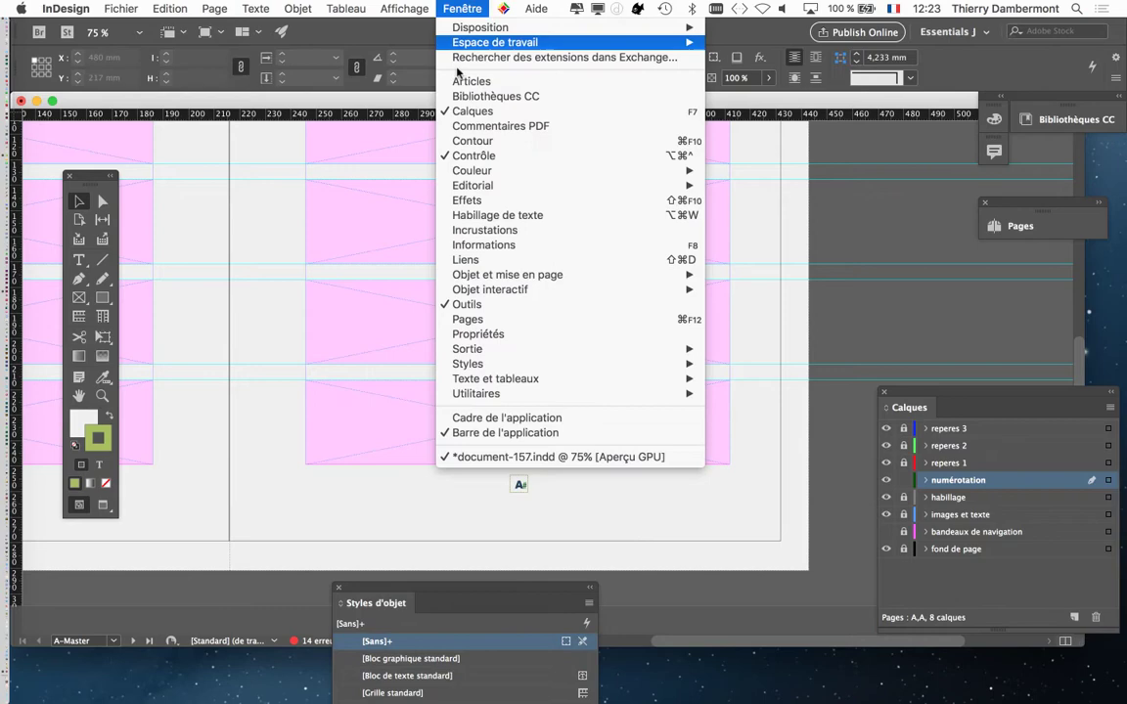
left_click(528, 320)
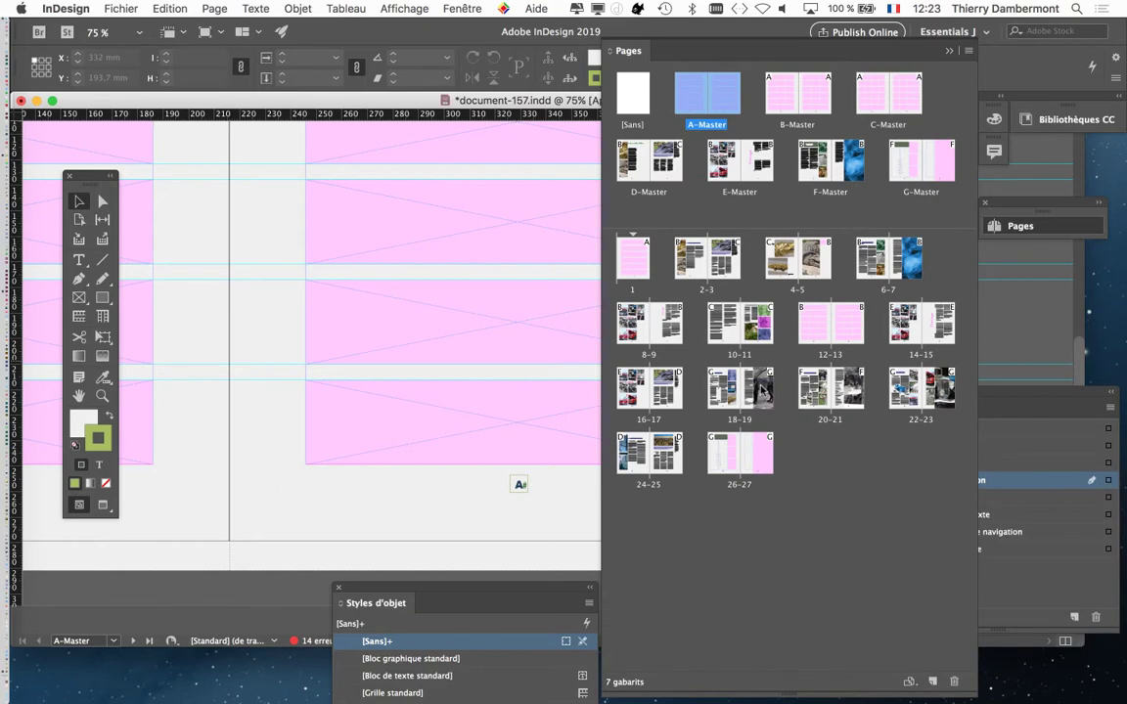
double_click(726, 393)
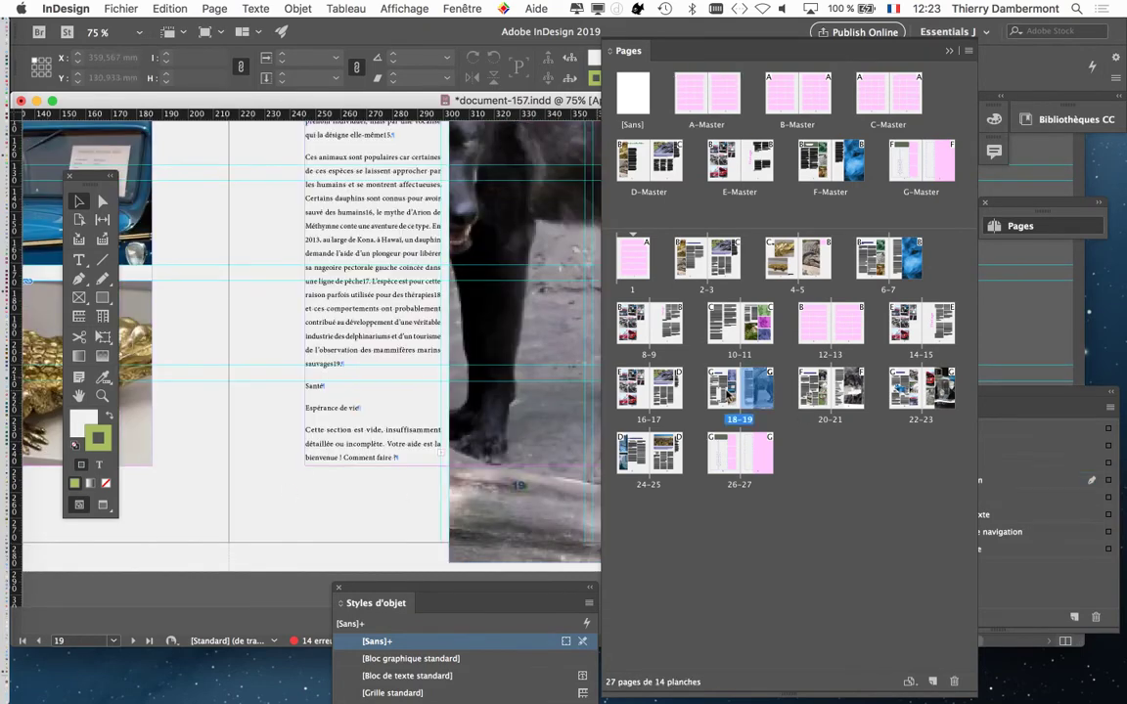
double_click(723, 390)
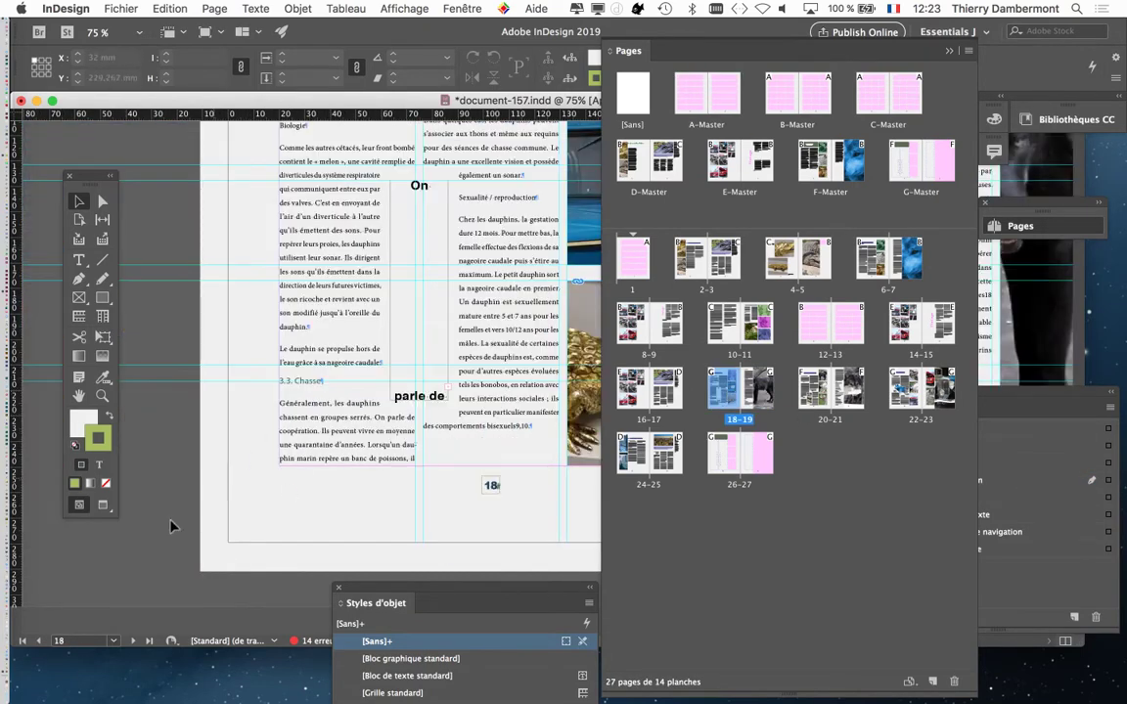
key("w")
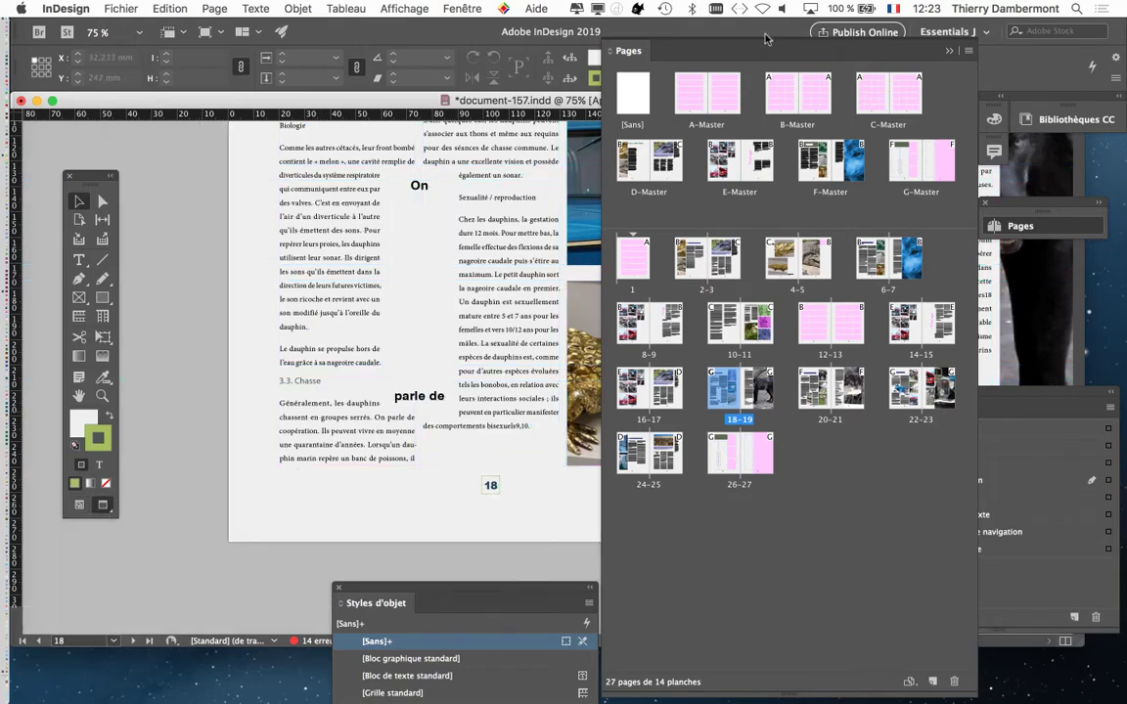
left_click(946, 53)
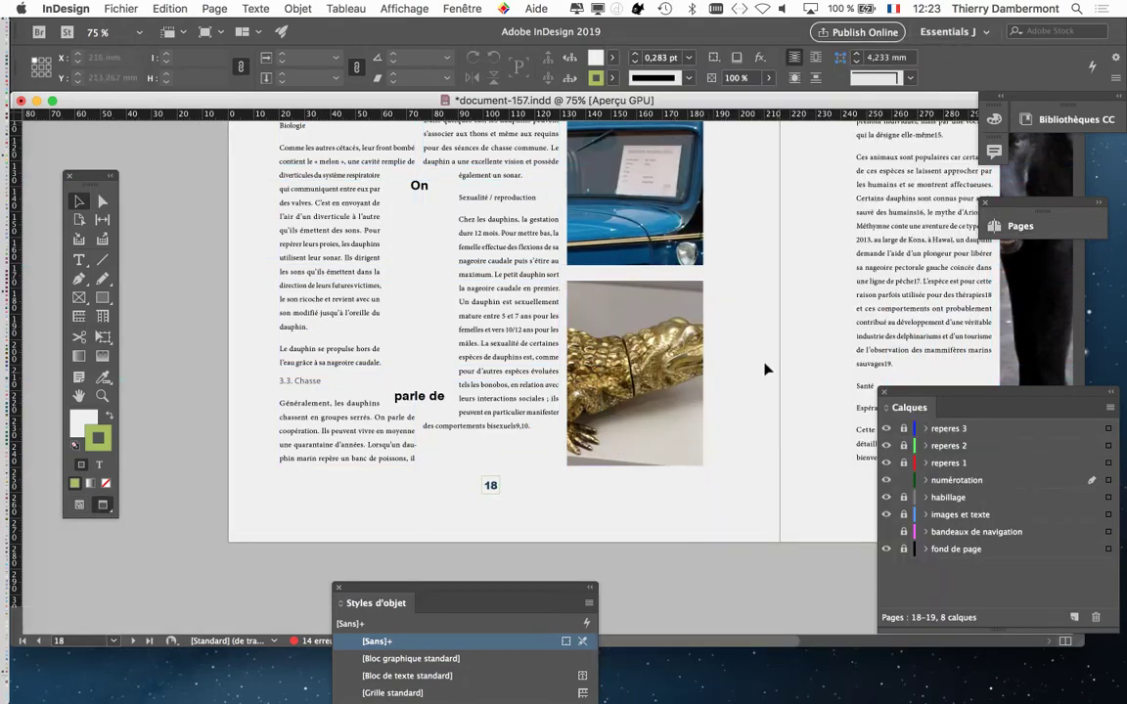
left_click_drag(697, 387, 536, 256)
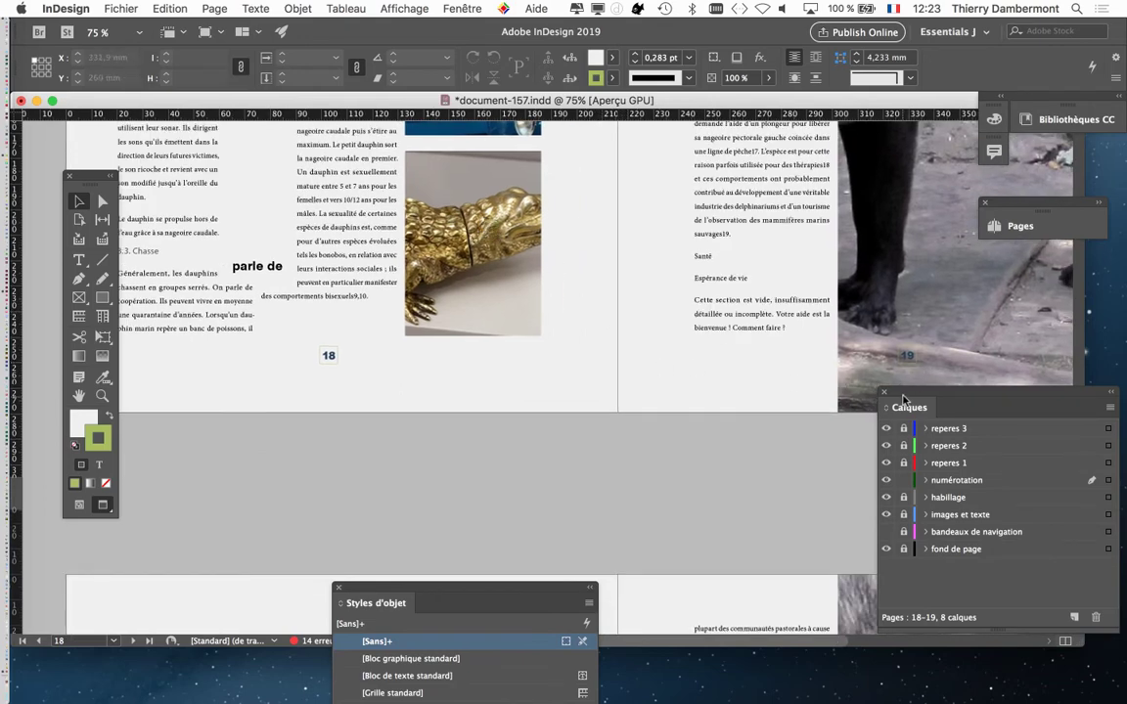
Step: Bring the layer list between the numbers of pages 18 and 19 and make the numérotation layer active
left_click_drag(903, 399, 961, 491)
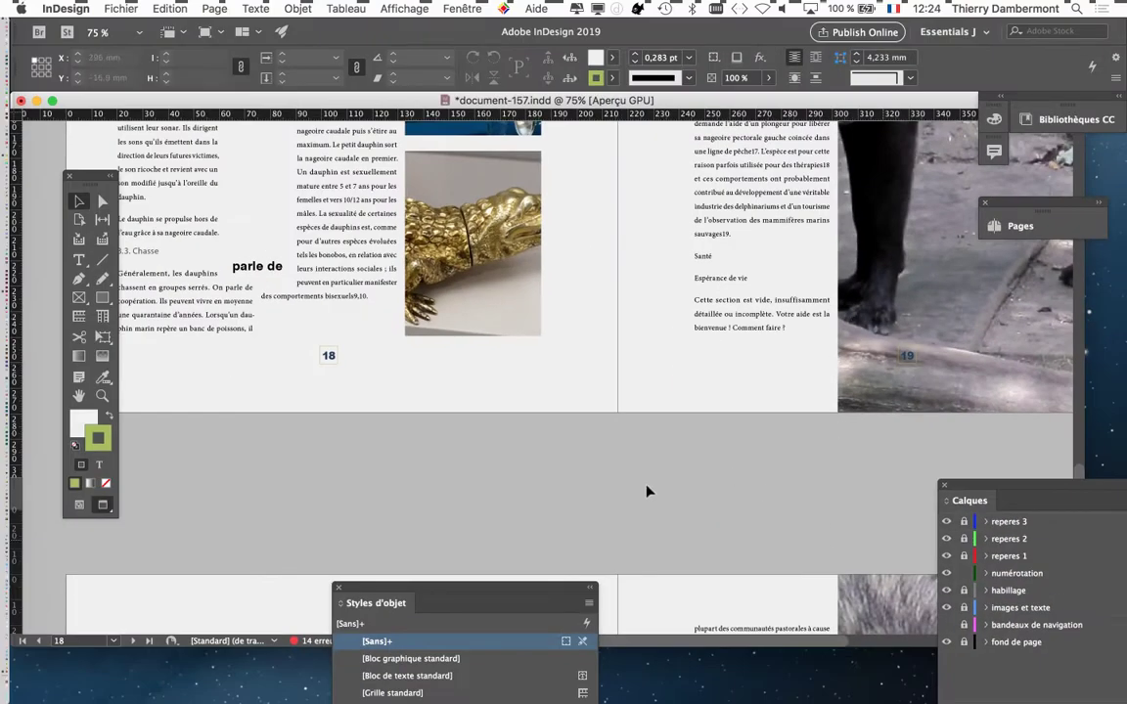
left_click_drag(961, 489, 551, 183)
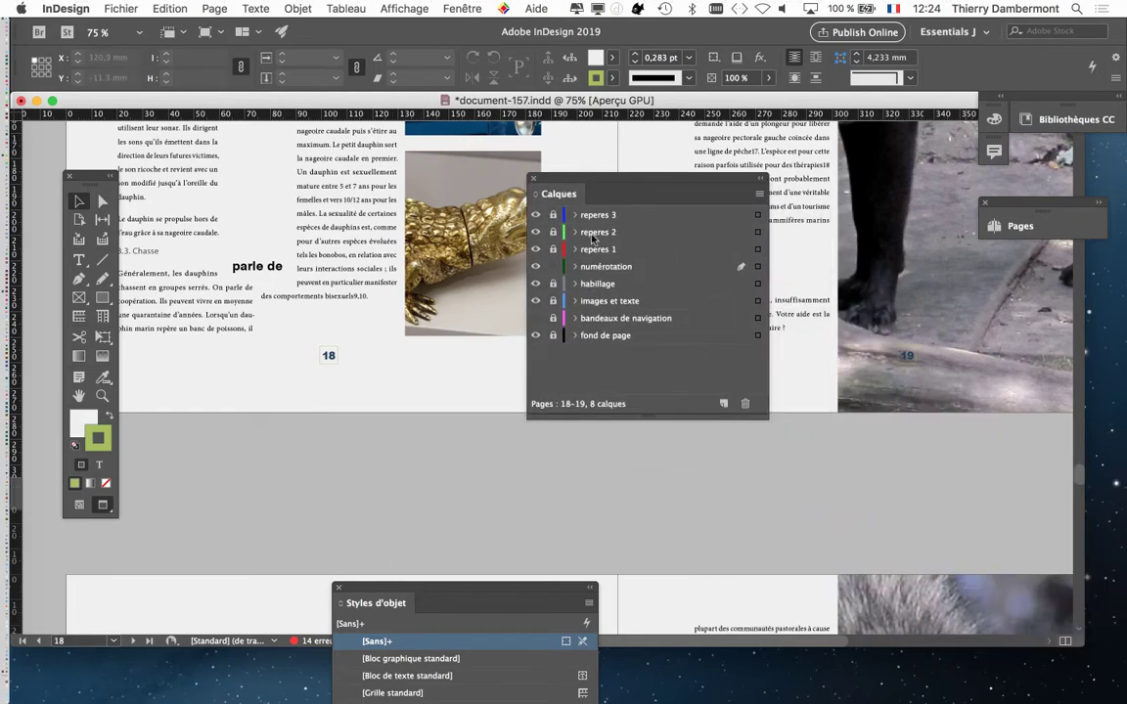
left_click(643, 277)
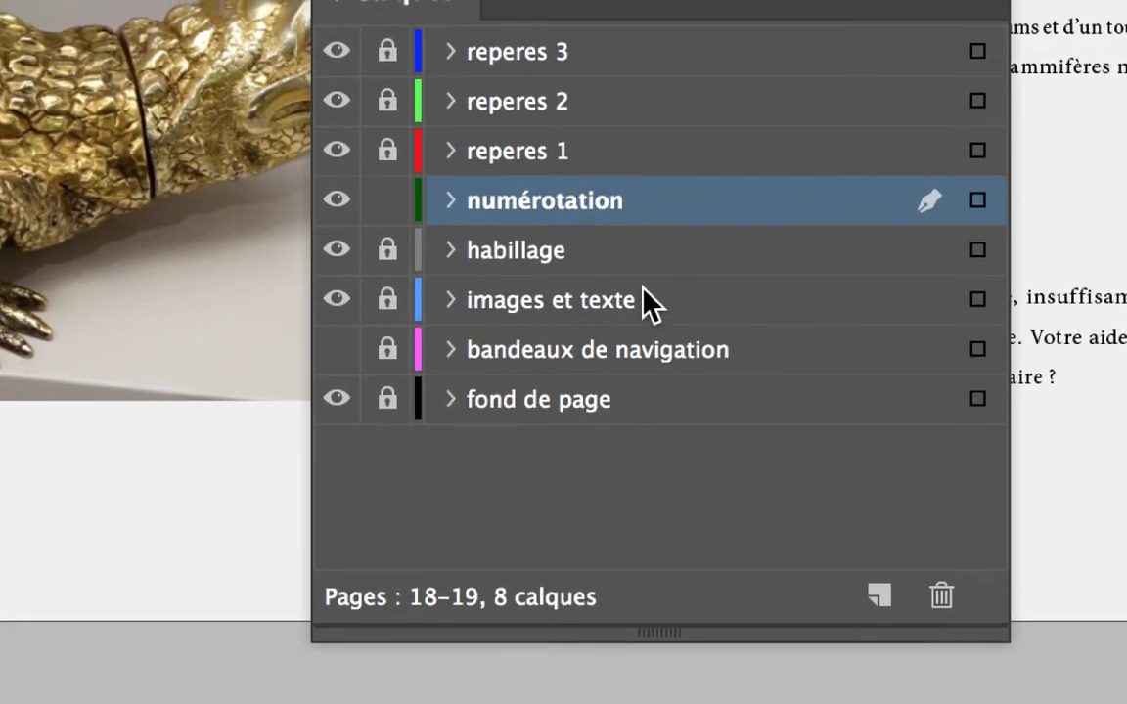
Step: Check the stacking order of the images et texte, habillage and numérotation layers, leaving numérotation as the active layer
left_click(644, 292)
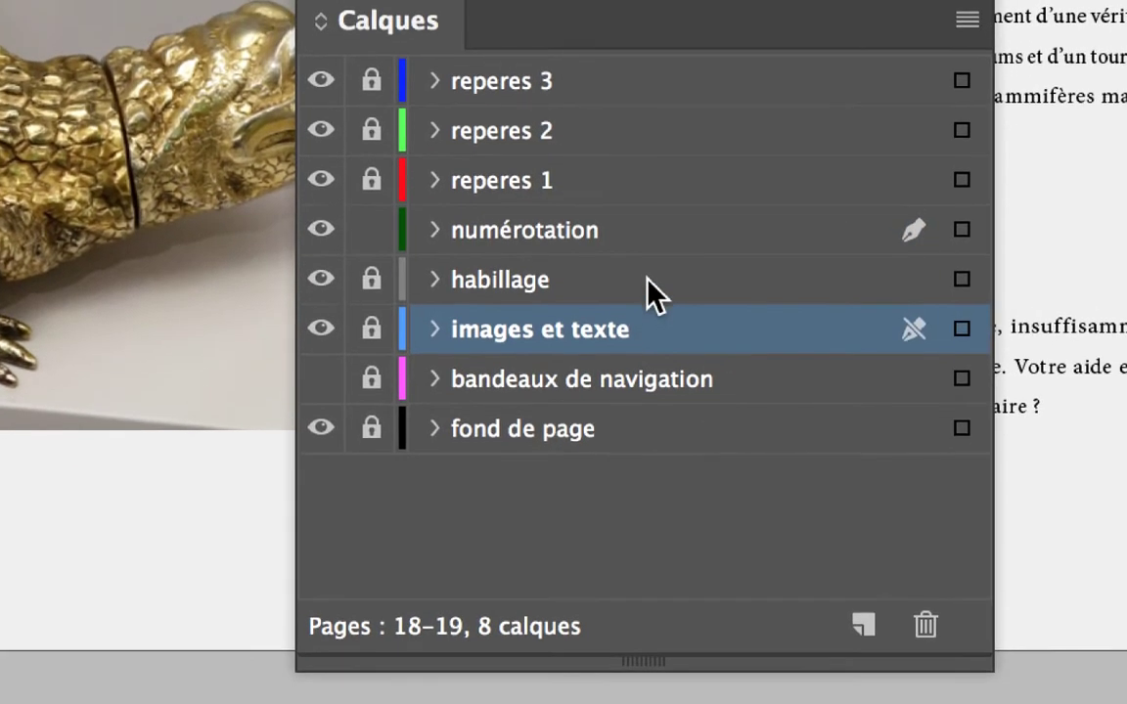
left_click(648, 274)
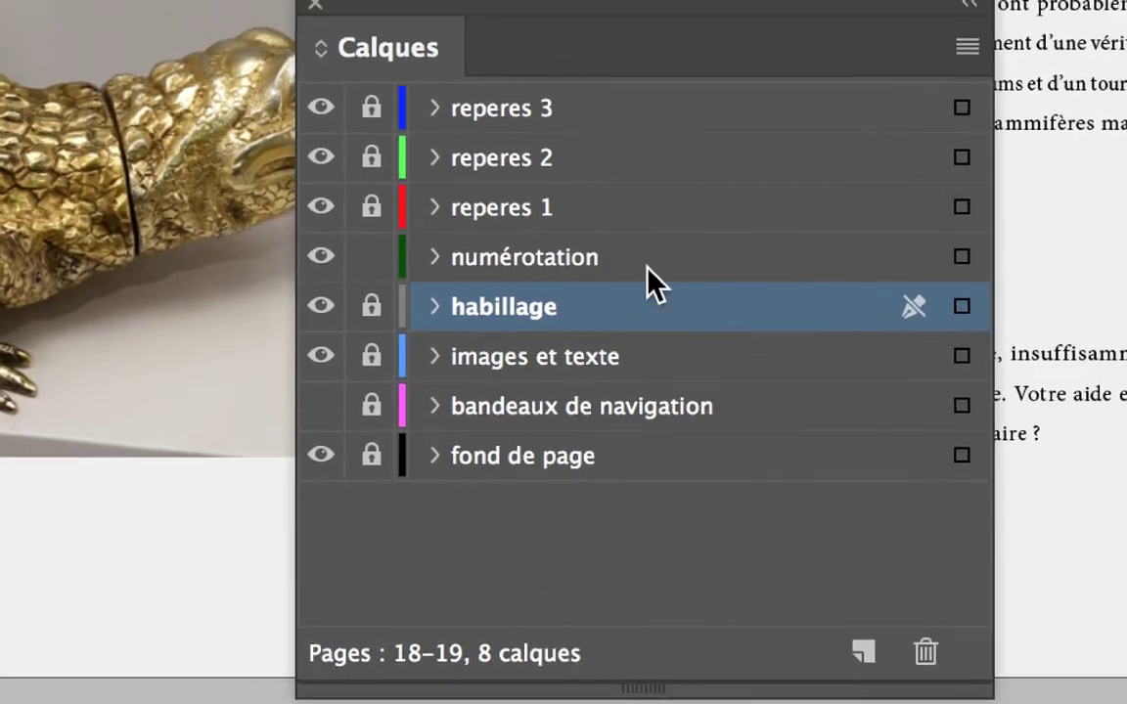
left_click(649, 224)
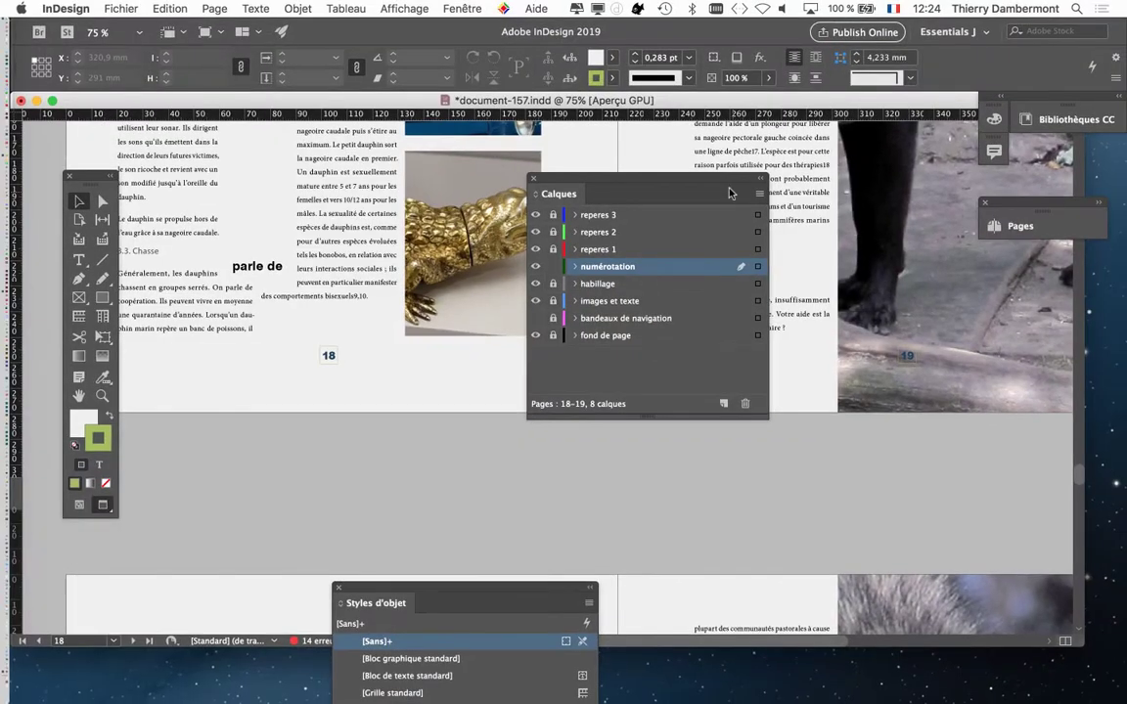
Step: Compare how the page numbers display over the page backgrounds and photos on pages 19, 20 and 21
left_click_drag(727, 189, 468, 372)
left_click_drag(855, 325, 556, 183)
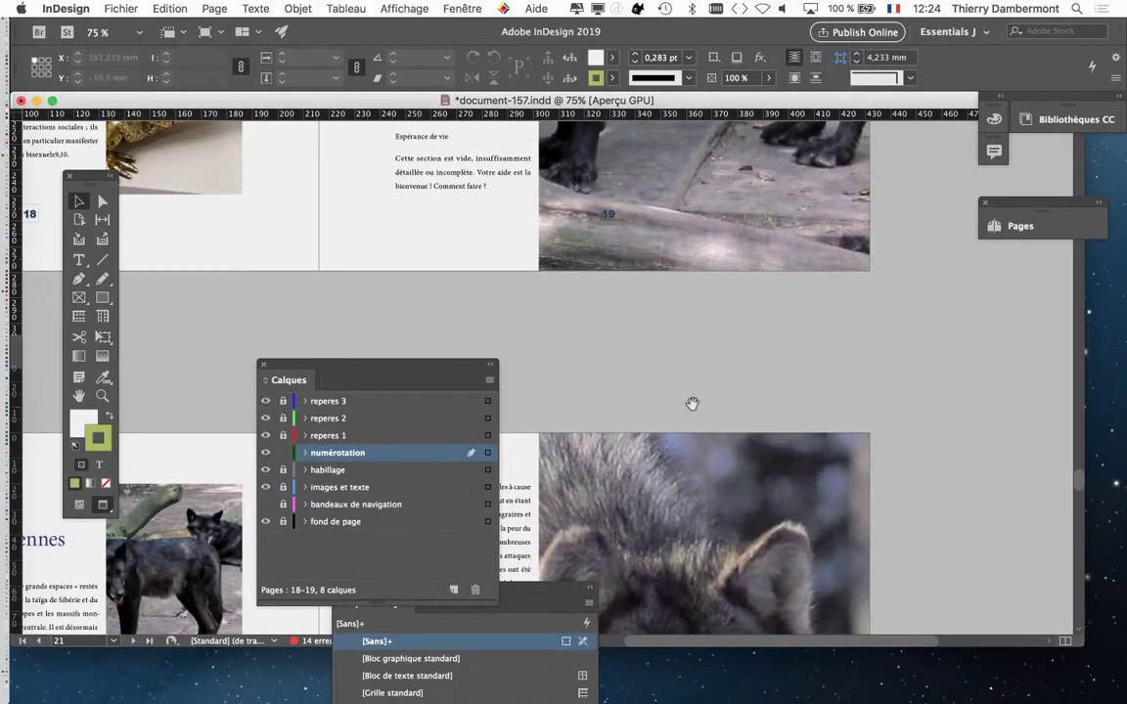
scroll(714, 283, "down", 10)
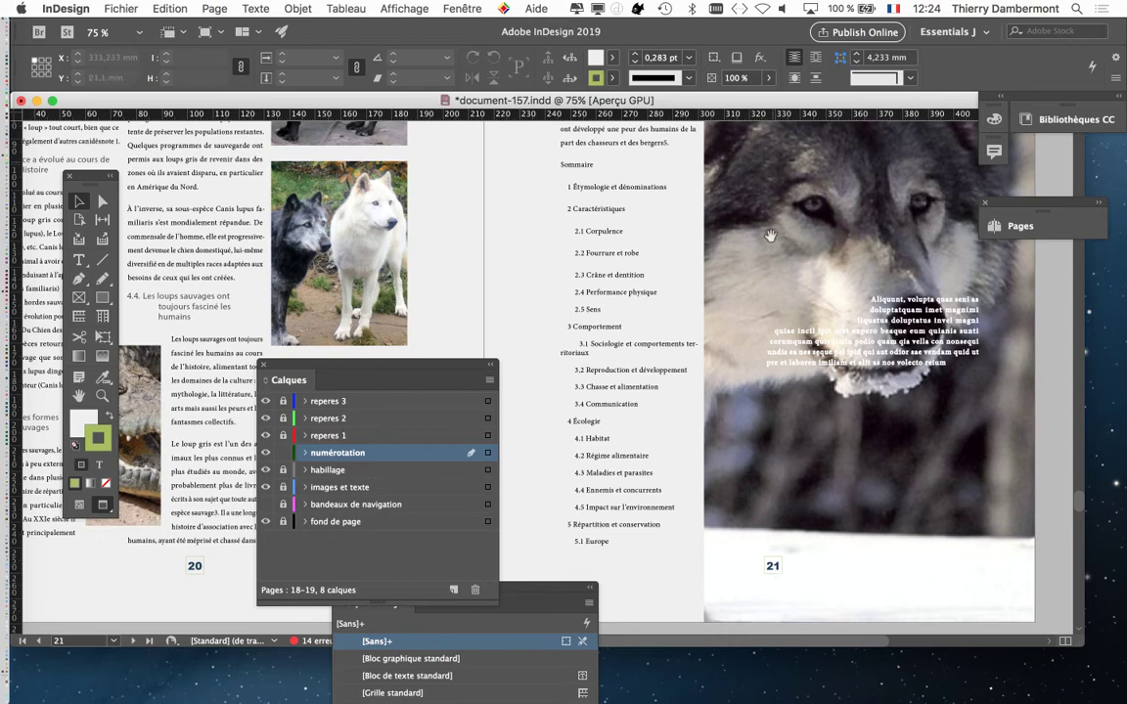
scroll(775, 579, "right", 3)
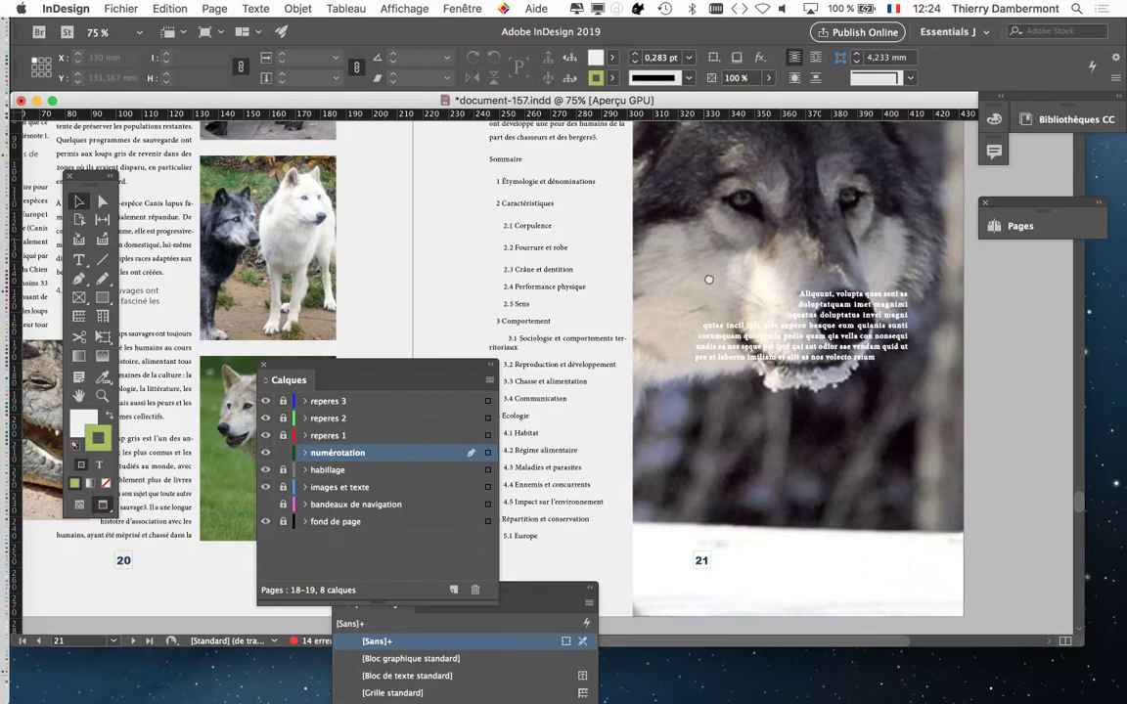
scroll(594, 271, "up", 5)
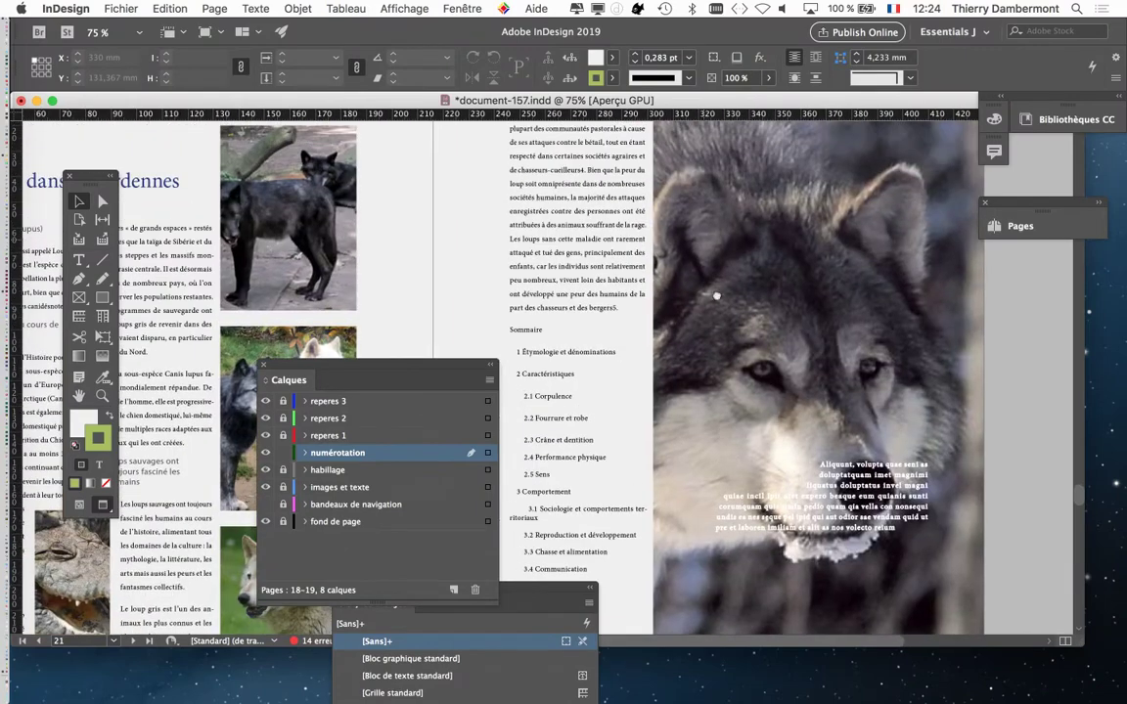
scroll(716, 295, "up", 15)
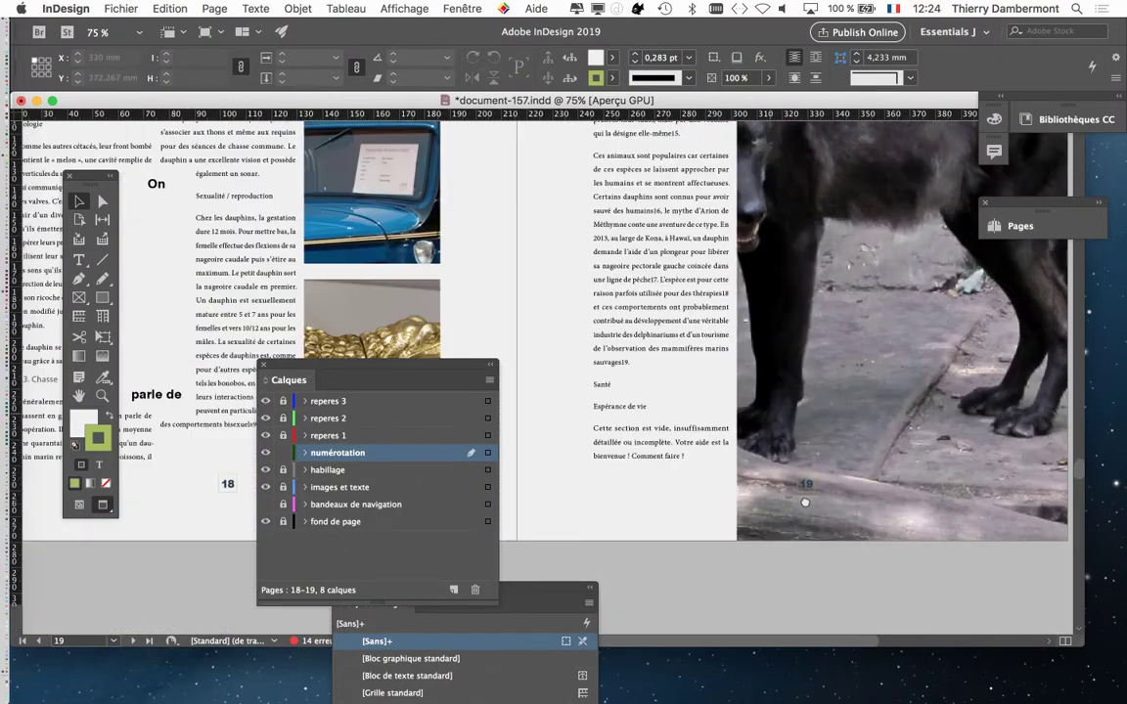
Step: Override the master page-number frame on page 19 and expand the numérotation layer to list its text frame
mouse_move(805, 503)
left_mouse_down()
mouse_move(724, 427)
mouse_move(688, 358)
left_mouse_up()
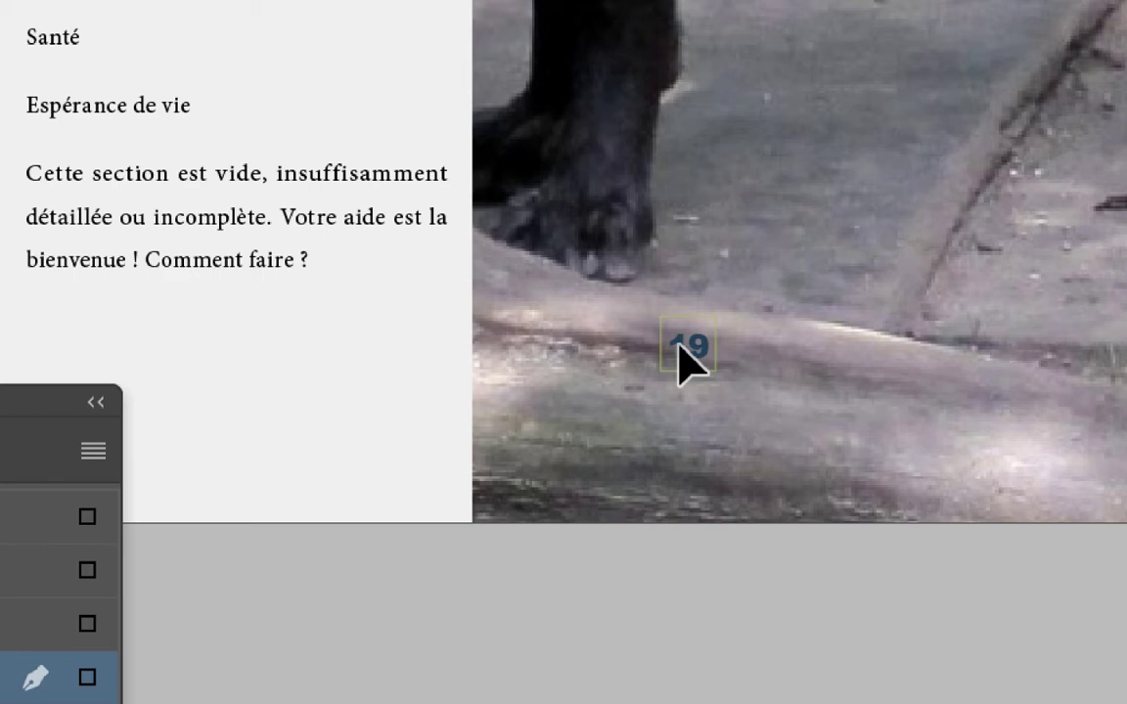
left_click(687, 363)
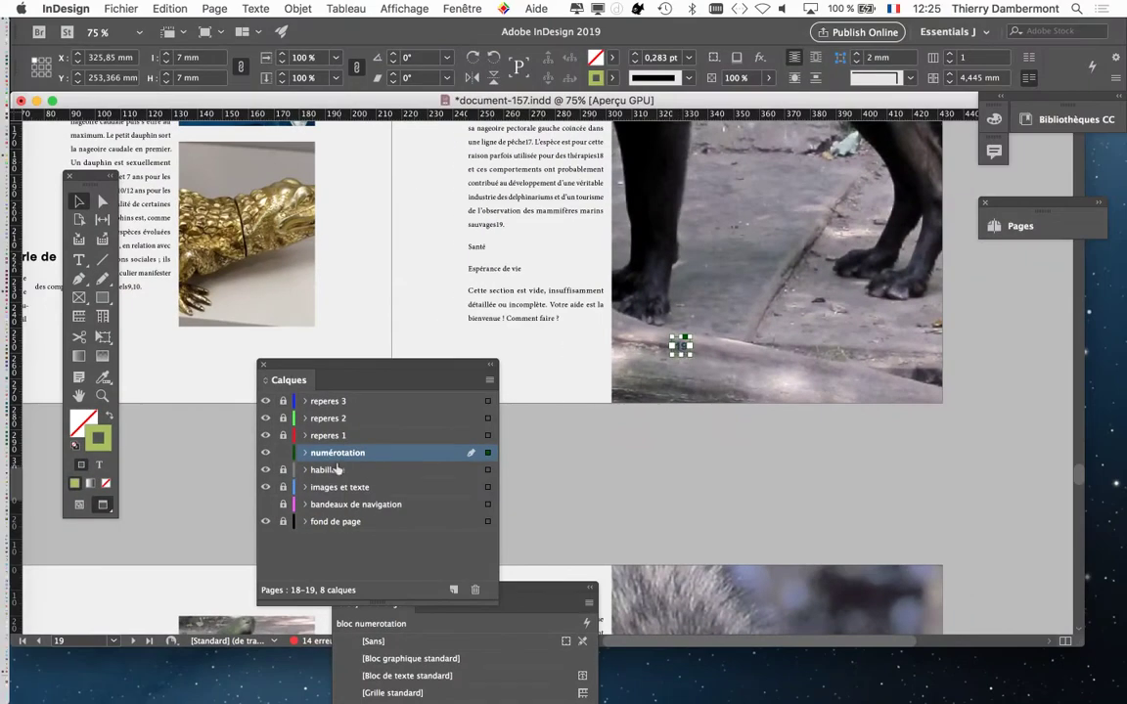
left_click_drag(330, 369, 409, 195)
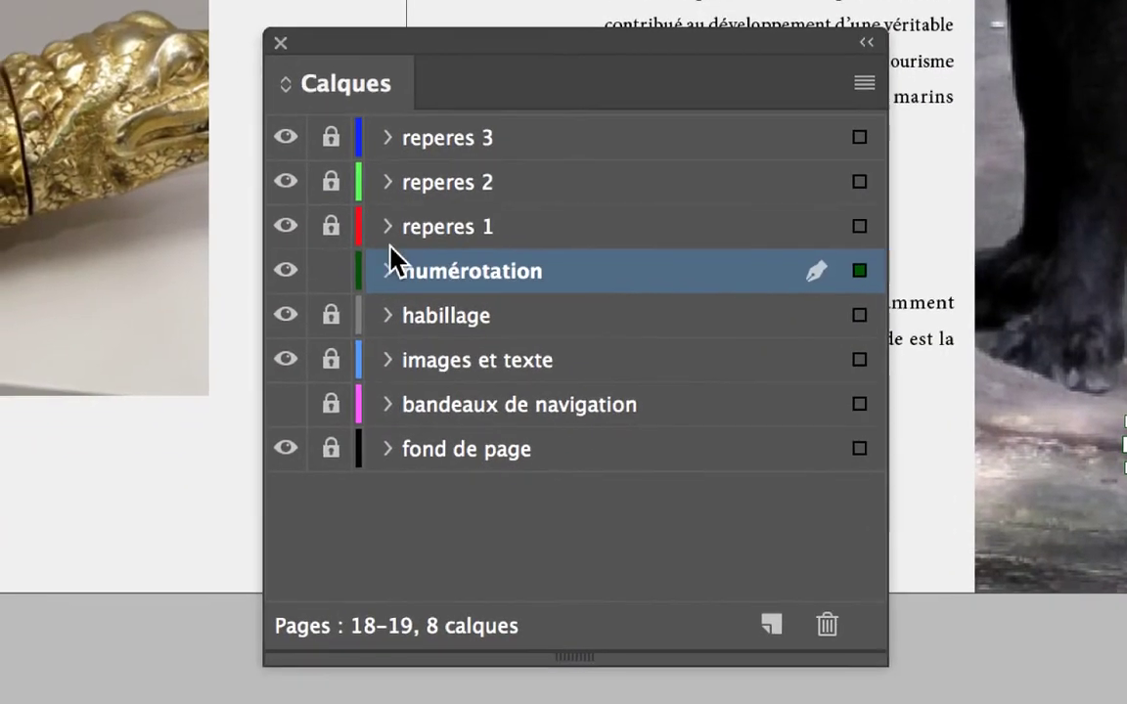
left_click(389, 259)
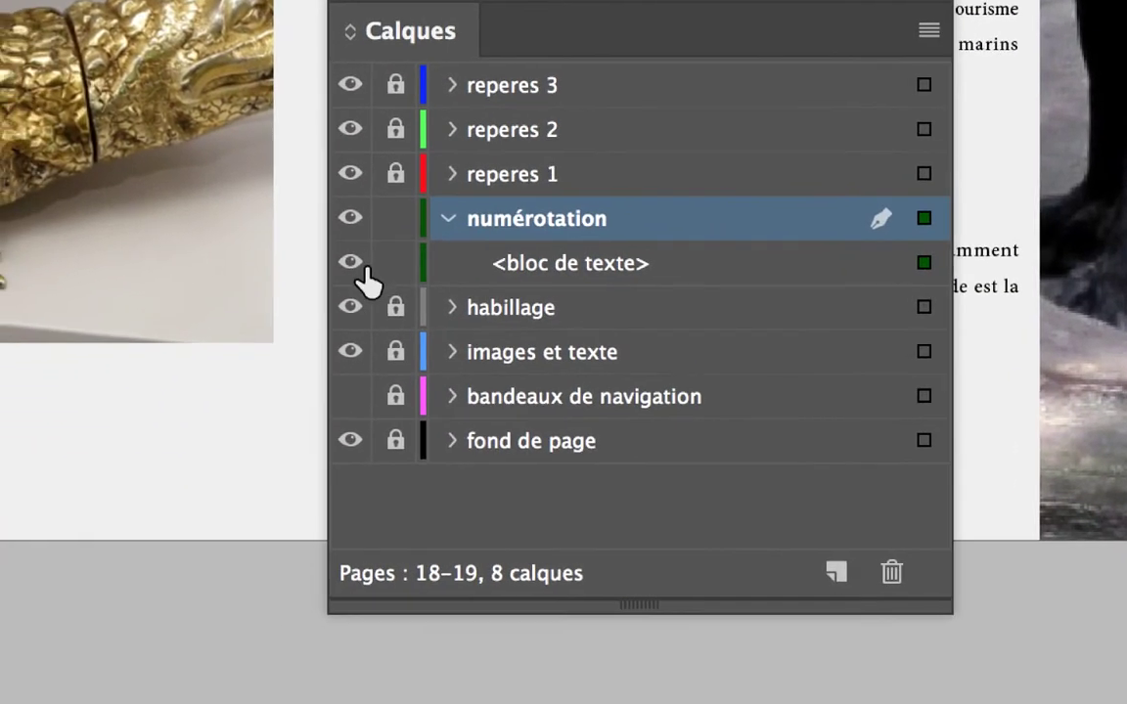
Step: Hide and show the text frame in the numérotation layer twice, leaving it shown, and move the layer list onto page 19
left_click(354, 265)
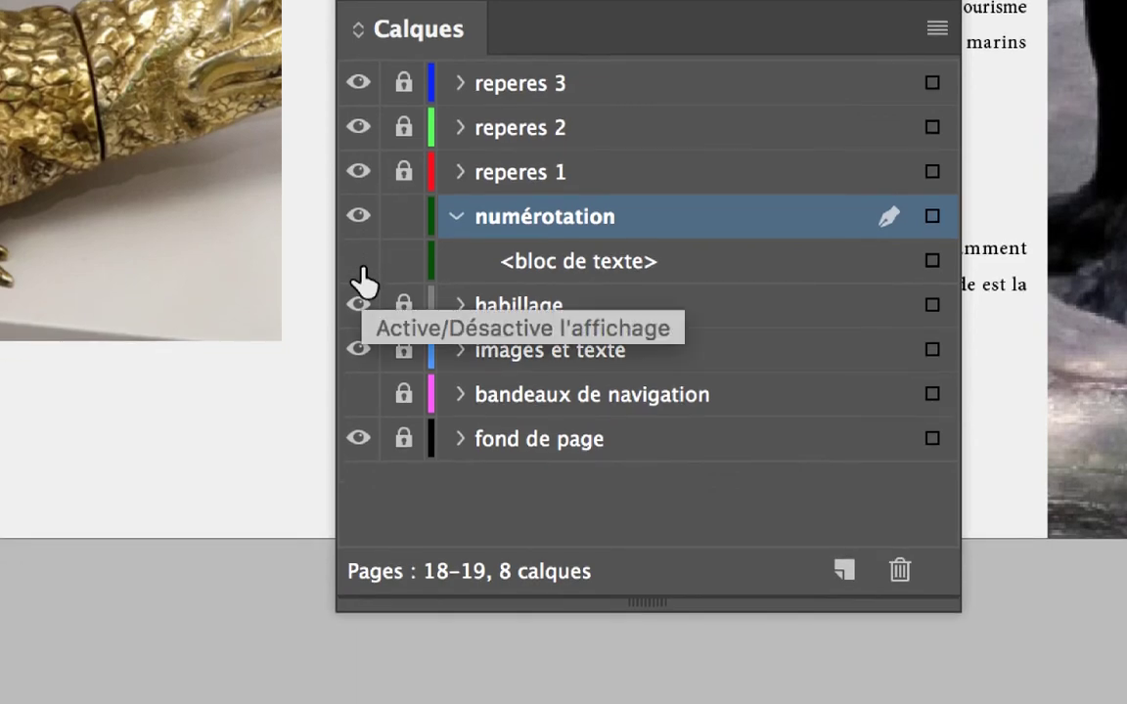
left_click(359, 262)
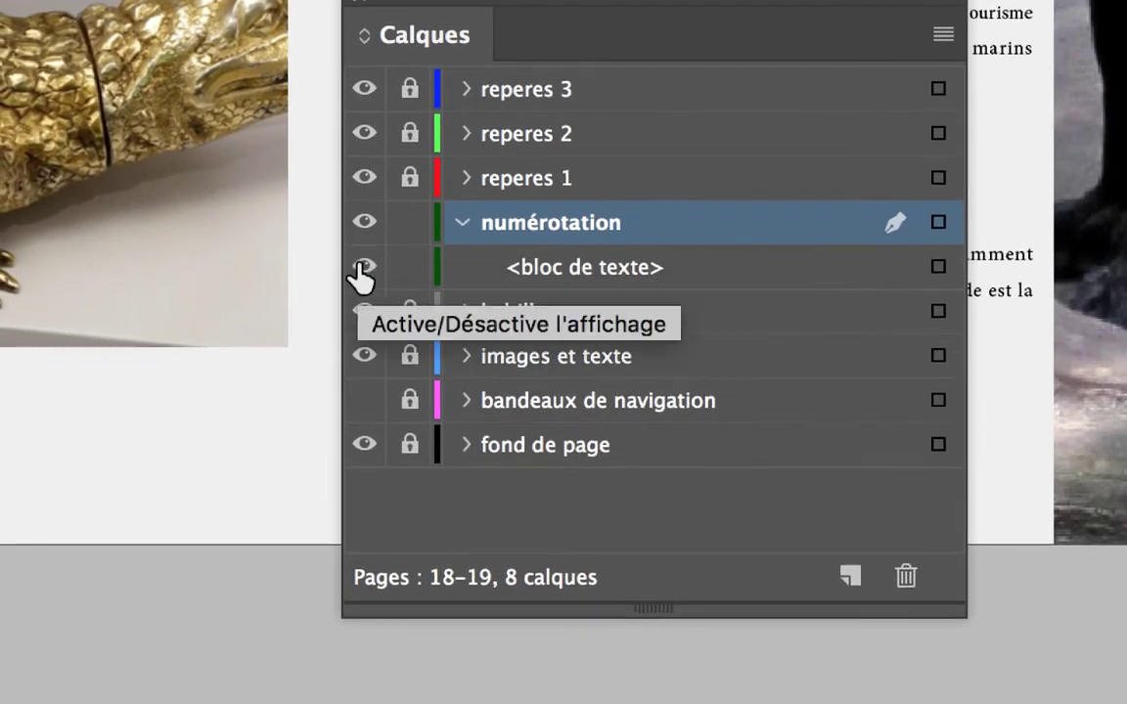
left_click(360, 286)
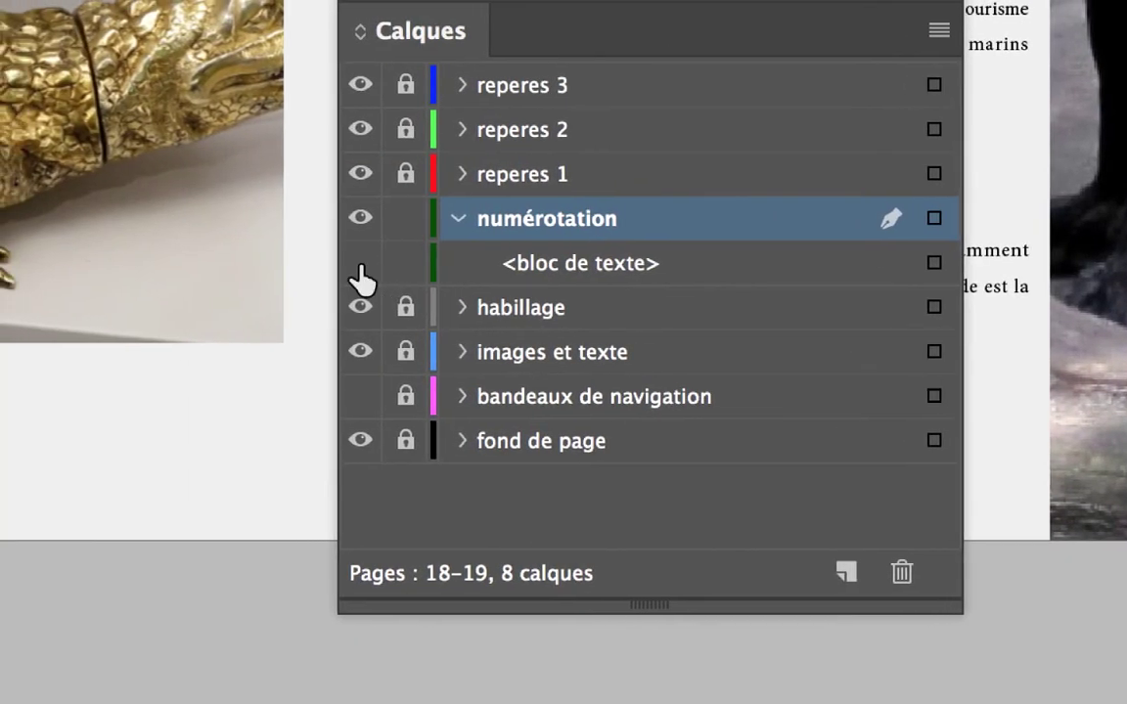
left_click(359, 264)
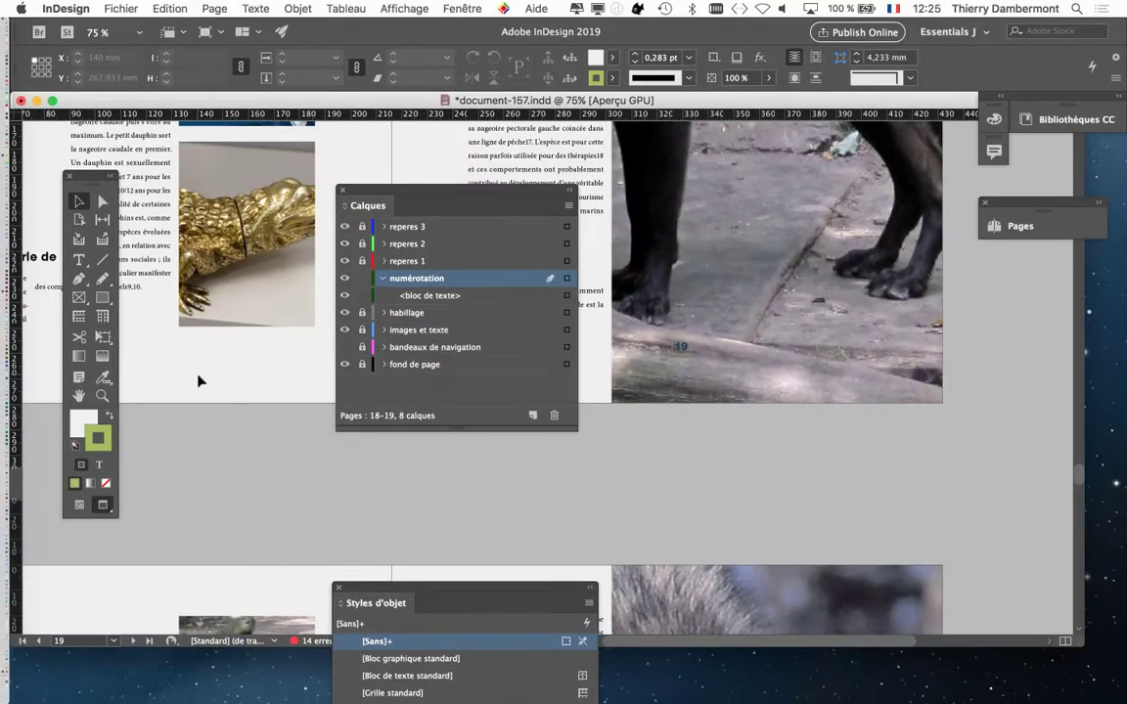
left_click_drag(372, 192, 572, 178)
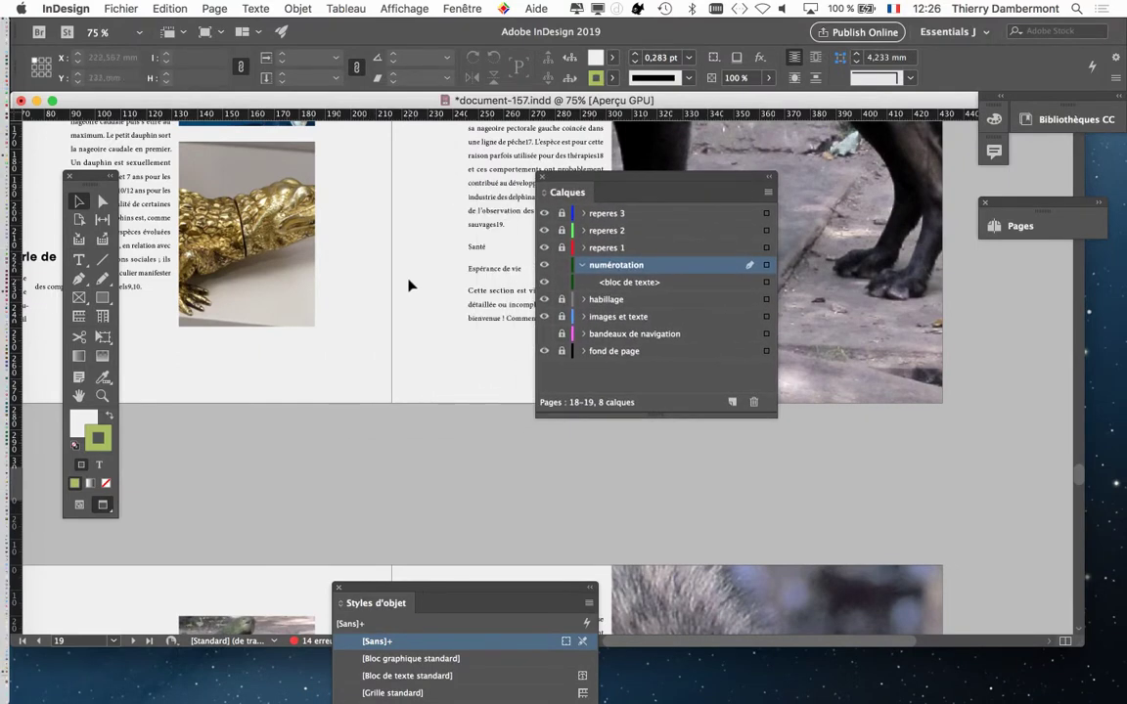